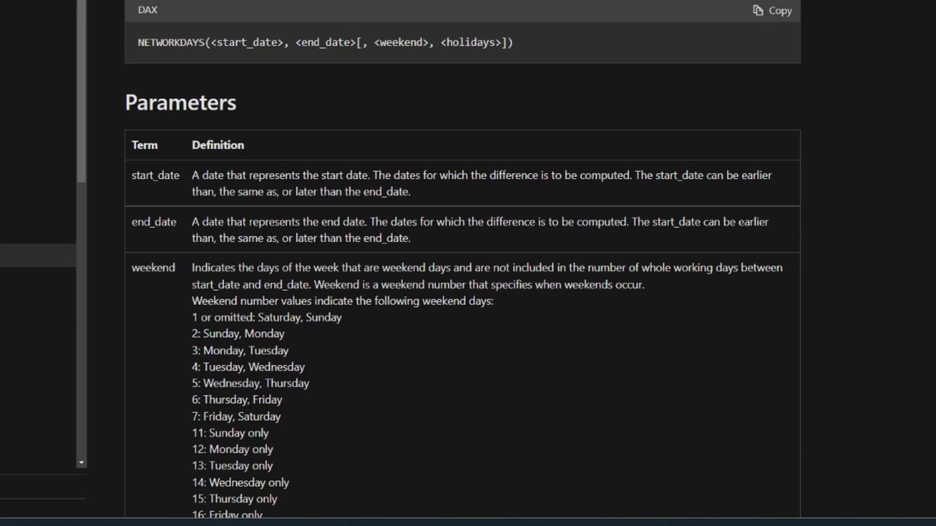
{"action": "scroll", "coordinate": [785, 239], "scroll_direction": "down", "scroll_amount": 1}
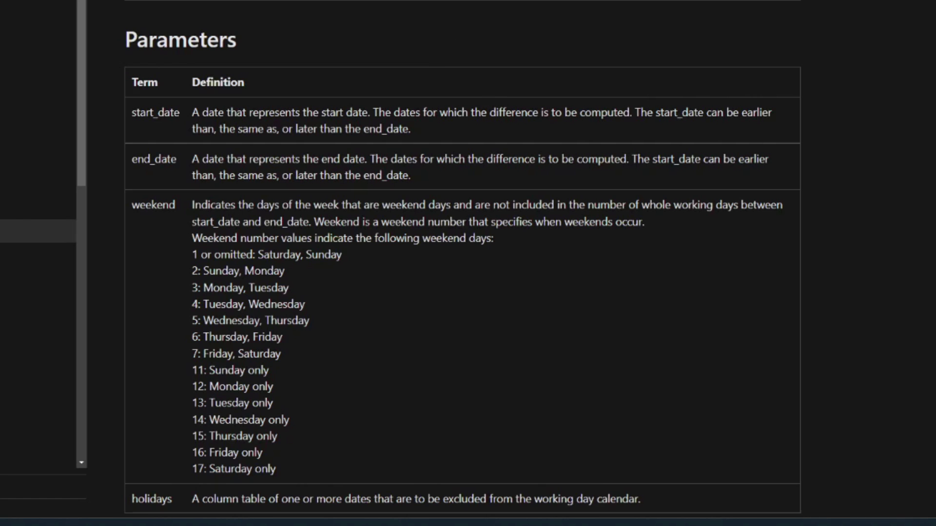
{"action": "scroll", "coordinate": [488, 124], "scroll_direction": "down", "scroll_amount": 2}
{"action": "scroll", "coordinate": [545, 94], "scroll_direction": "up", "scroll_amount": 3}
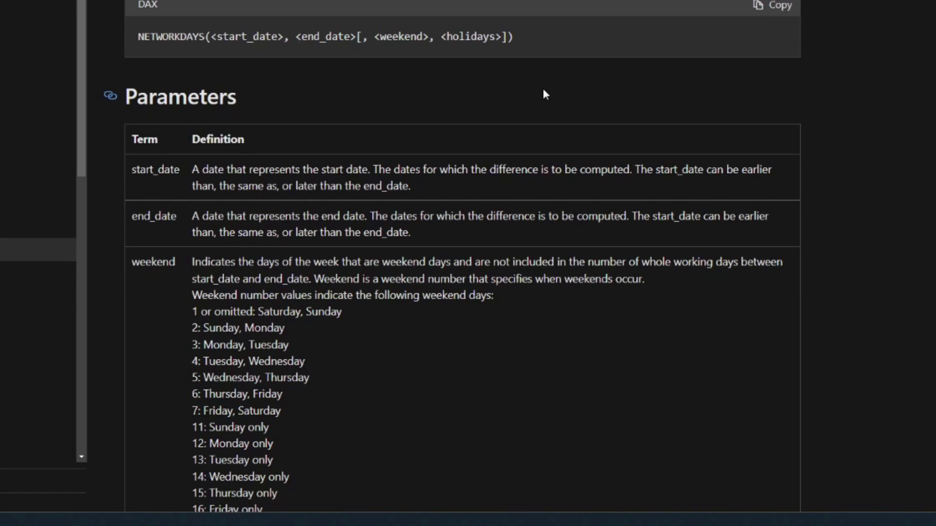
{"action": "scroll", "coordinate": [545, 93], "scroll_direction": "down", "scroll_amount": 9}
{"action": "scroll", "coordinate": [545, 93], "scroll_direction": "down", "scroll_amount": 2}
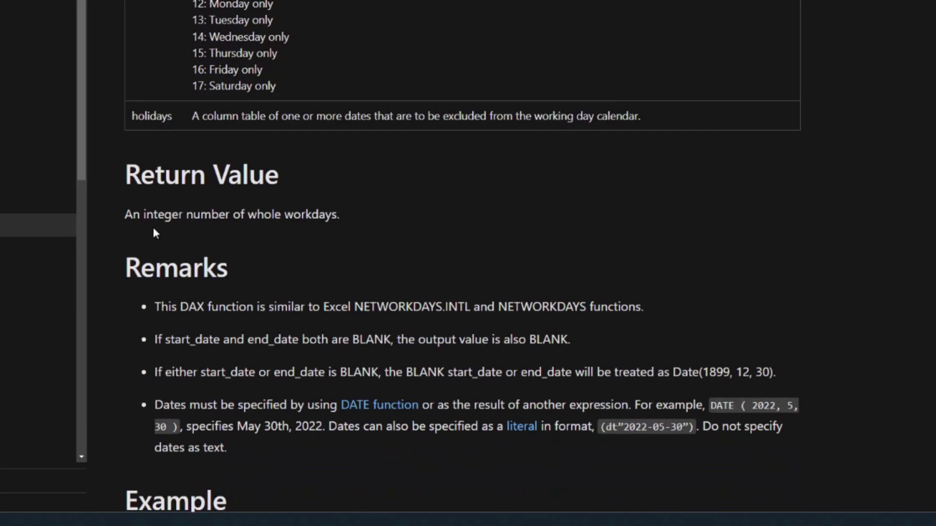
{"action": "left_click_drag", "start_coordinate": [145, 215], "coordinate": [337, 213]}
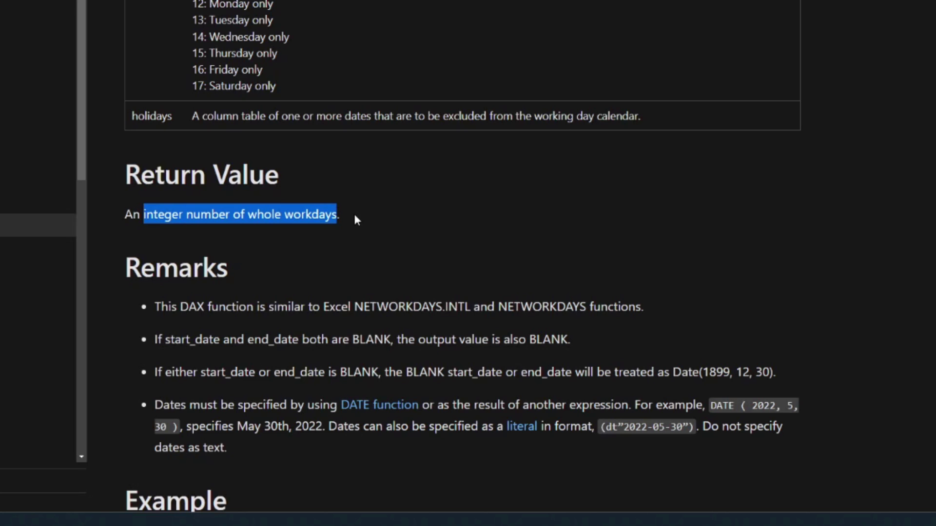
{"action": "scroll", "coordinate": [354, 219], "scroll_direction": "down", "scroll_amount": 4}
{"action": "scroll", "coordinate": [355, 219], "scroll_direction": "down", "scroll_amount": 2}
{"action": "scroll", "coordinate": [356, 233], "scroll_direction": "down", "scroll_amount": 2}
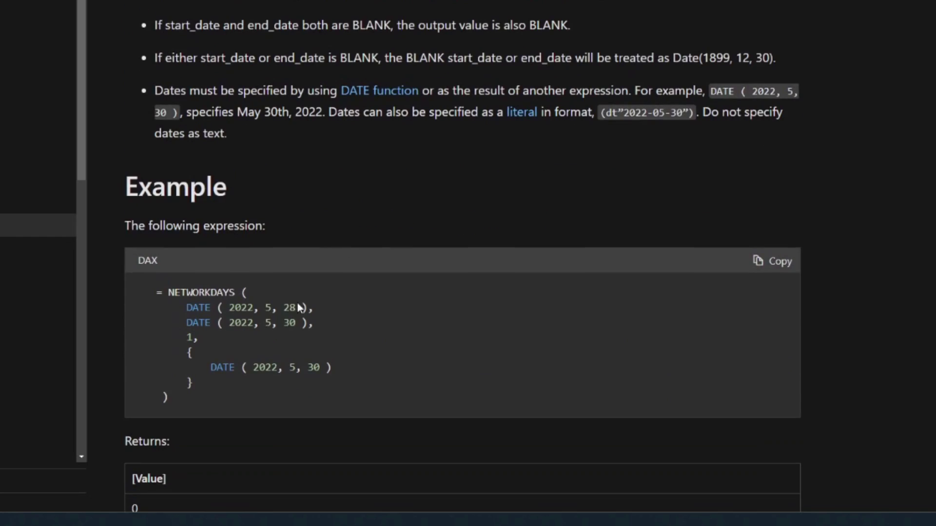
{"action": "scroll", "coordinate": [194, 336], "scroll_direction": "down", "scroll_amount": 2}
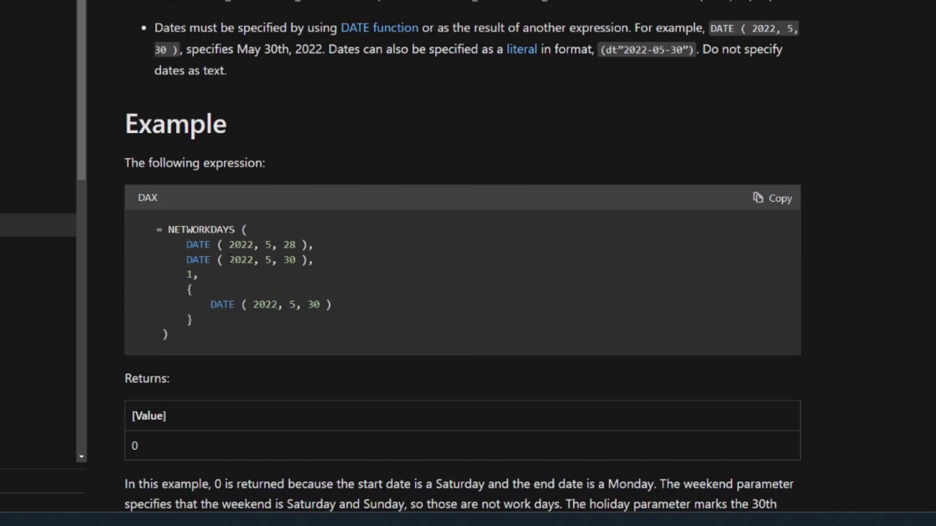
{"action": "scroll", "coordinate": [215, 263], "scroll_direction": "down", "scroll_amount": 4}
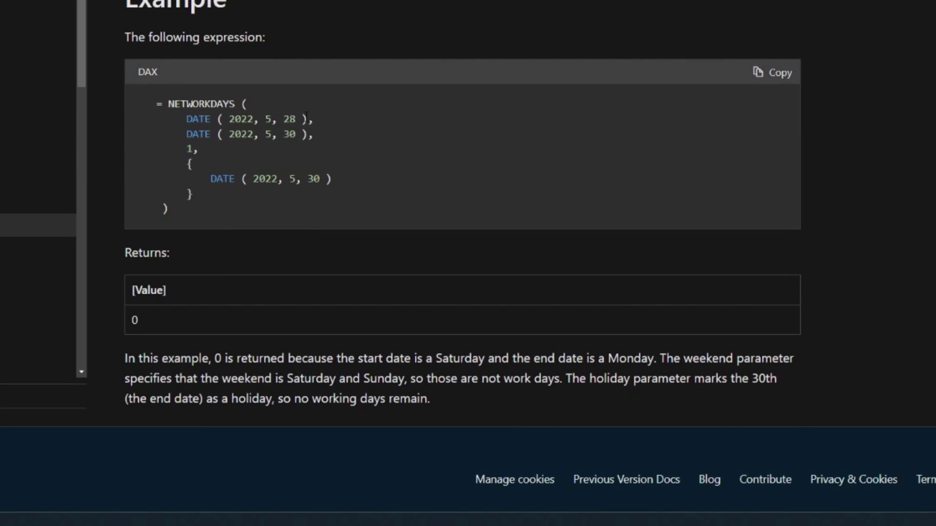
{"action": "left_click_drag", "start_coordinate": [313, 119], "coordinate": [197, 119]}
{"action": "left_click", "coordinate": [234, 122]}
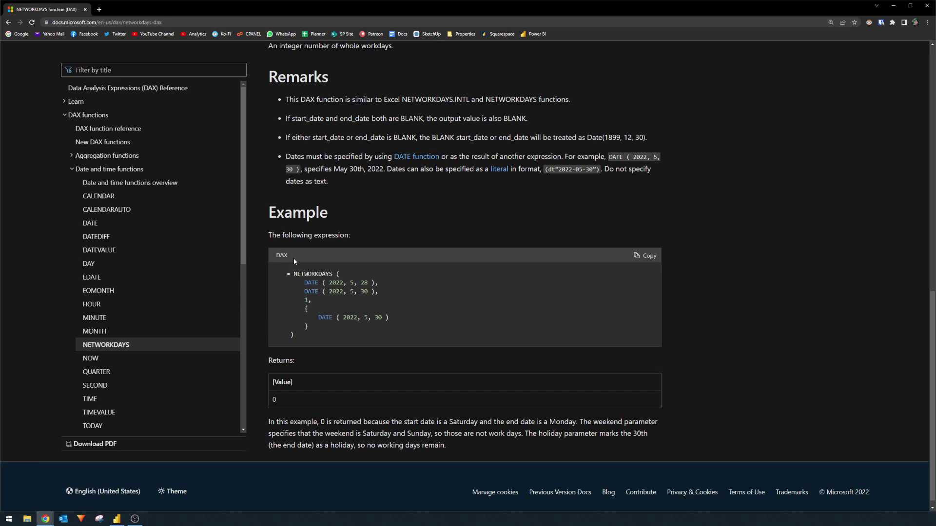
Step: Back in the report, rearrange the Start/End Date and Calendar table visuals and sort by End Date
{"action": "left_click", "coordinate": [116, 518]}
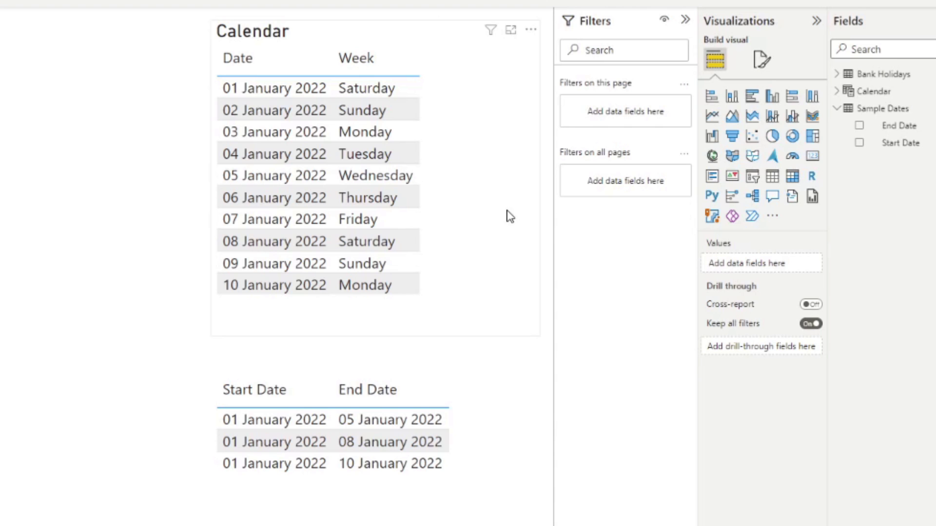
{"action": "left_click", "coordinate": [839, 116]}
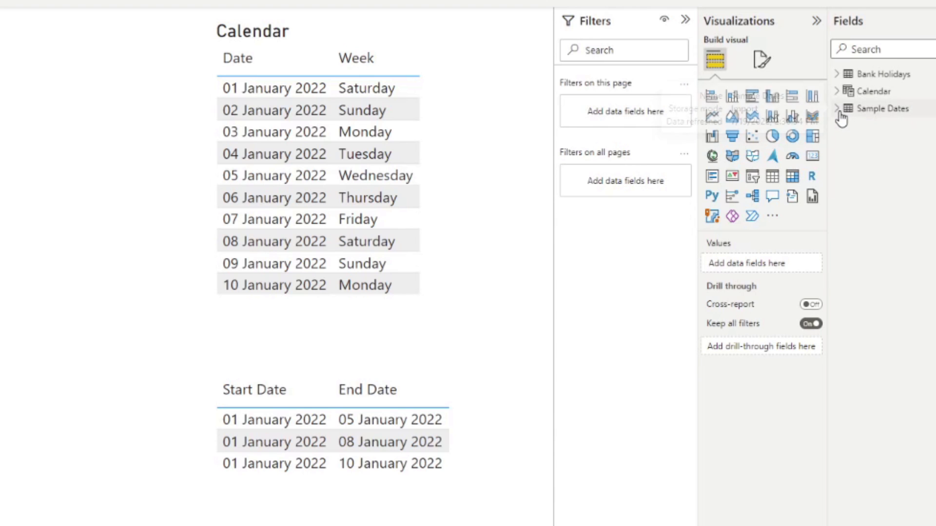
{"action": "left_click", "coordinate": [461, 448]}
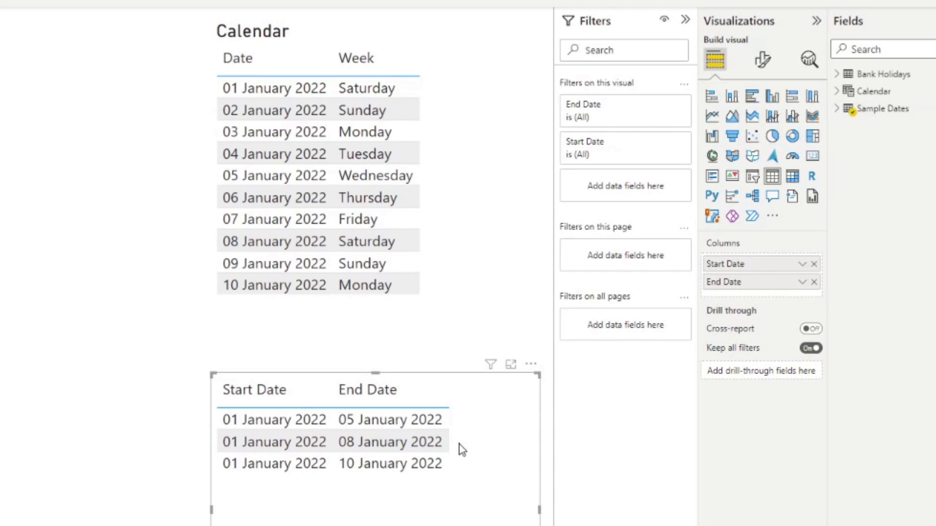
{"action": "left_click_drag", "start_coordinate": [487, 462], "coordinate": [437, 453]}
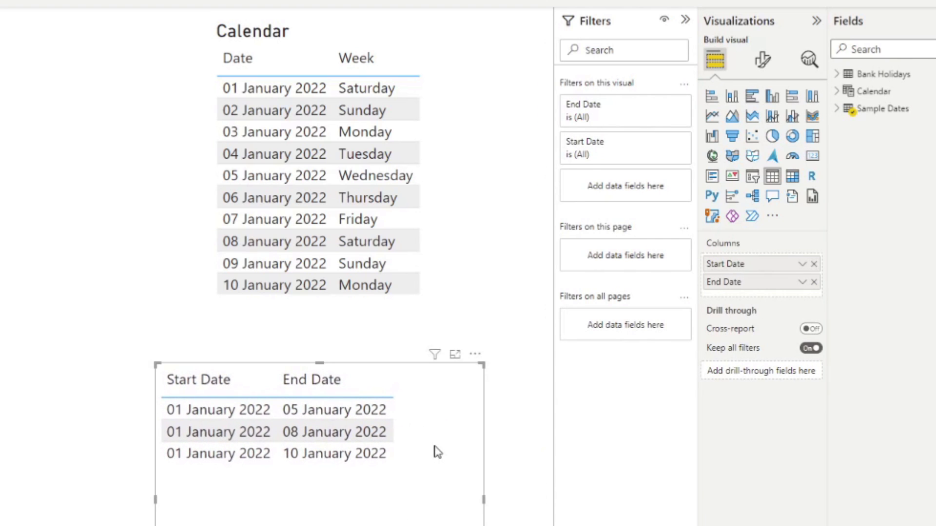
{"action": "left_click", "coordinate": [312, 385]}
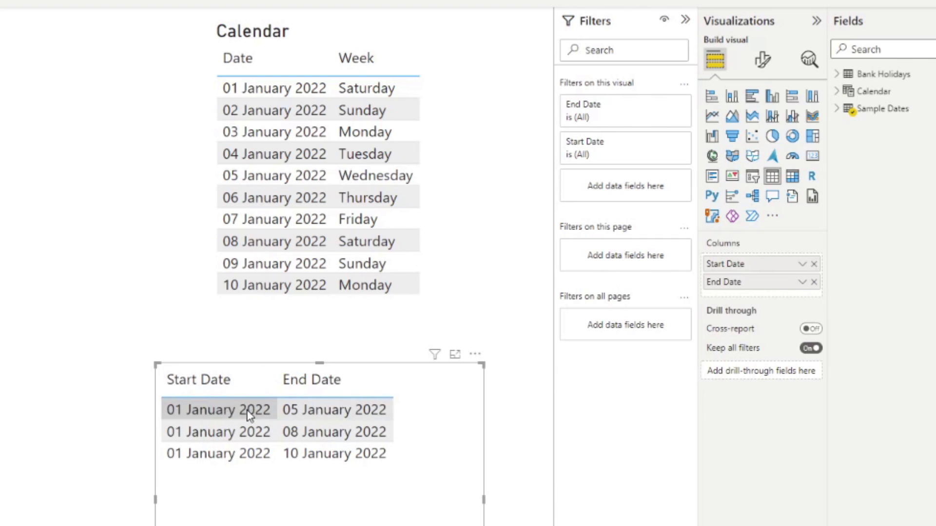
{"action": "left_click_drag", "start_coordinate": [429, 385], "coordinate": [462, 415]}
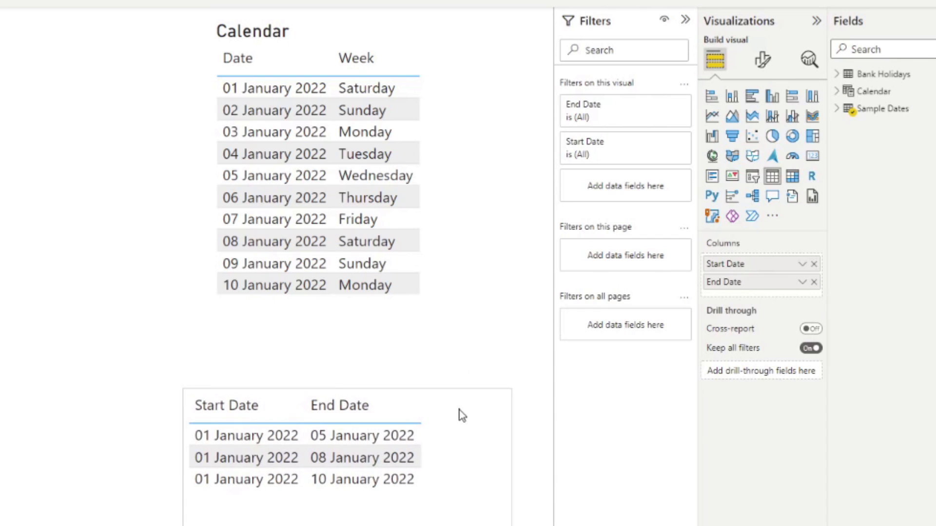
{"action": "left_click", "coordinate": [427, 200]}
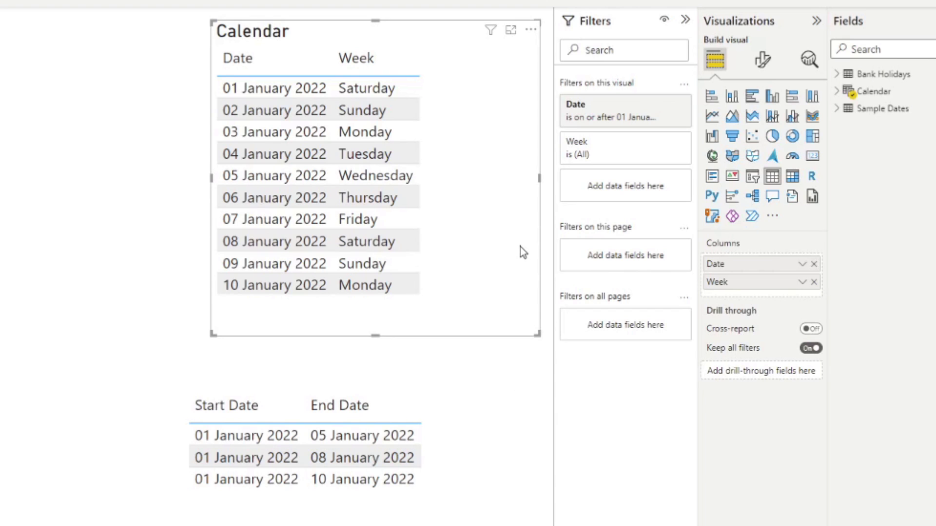
{"action": "left_click_drag", "start_coordinate": [514, 259], "coordinate": [510, 263]}
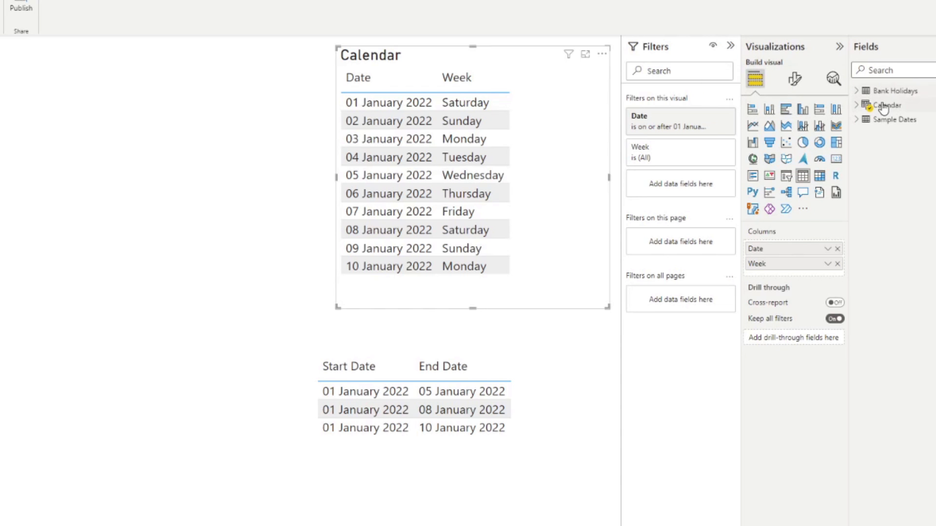
Step: Add a Bank Holidays Date table showing 03 January 2022 beside the existing tables
{"action": "left_click", "coordinate": [857, 91]}
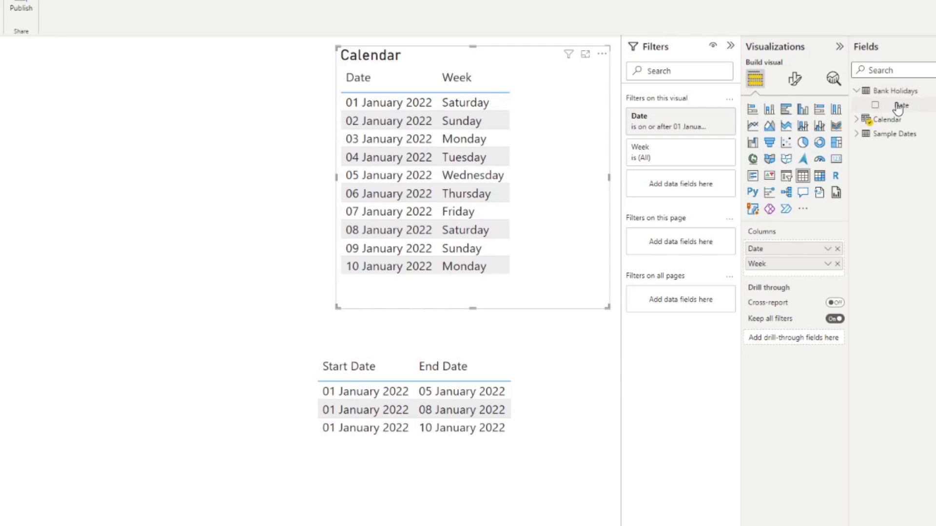
{"action": "left_click_drag", "start_coordinate": [898, 106], "coordinate": [219, 115]}
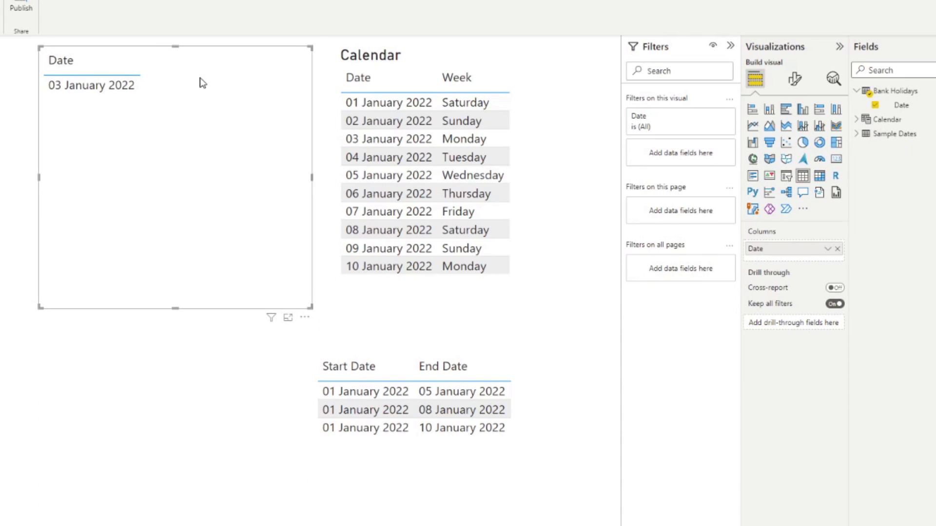
{"action": "mouse_move", "coordinate": [200, 83]}
{"action": "left_mouse_down"}
{"action": "mouse_move", "coordinate": [200, 94]}
{"action": "mouse_move", "coordinate": [211, 81]}
{"action": "left_mouse_up"}
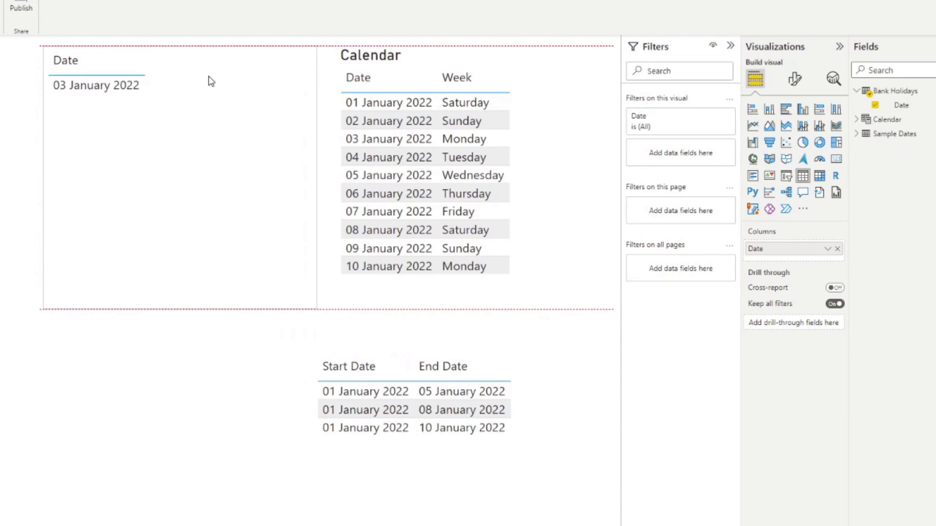
Step: Delete the Bank Holidays visual, move and widen the Start/End Date table, and expand Sample Dates
{"action": "key", "text": "Delete"}
{"action": "left_click", "coordinate": [558, 441]}
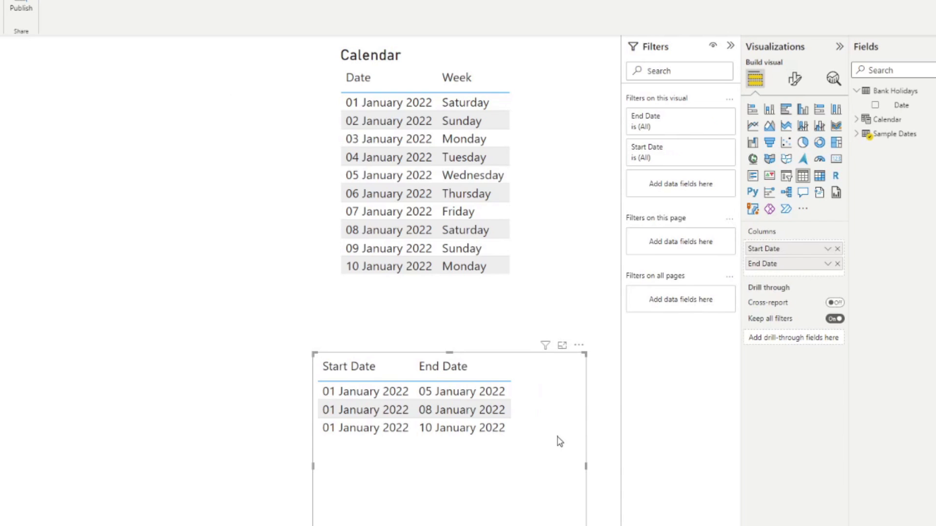
{"action": "left_click_drag", "start_coordinate": [559, 441], "coordinate": [518, 416]}
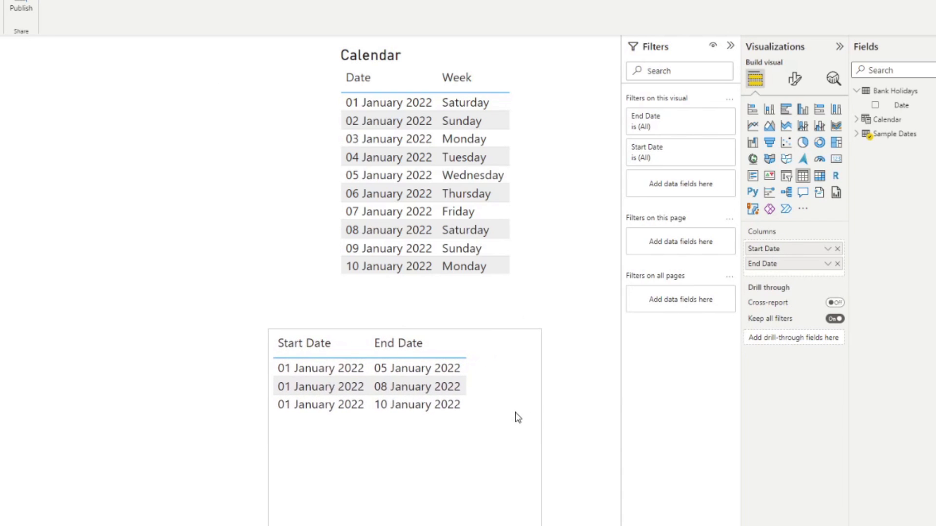
{"action": "mouse_move", "coordinate": [543, 446]}
{"action": "left_mouse_down"}
{"action": "mouse_move", "coordinate": [578, 442]}
{"action": "mouse_move", "coordinate": [533, 437]}
{"action": "mouse_move", "coordinate": [542, 439]}
{"action": "left_mouse_up"}
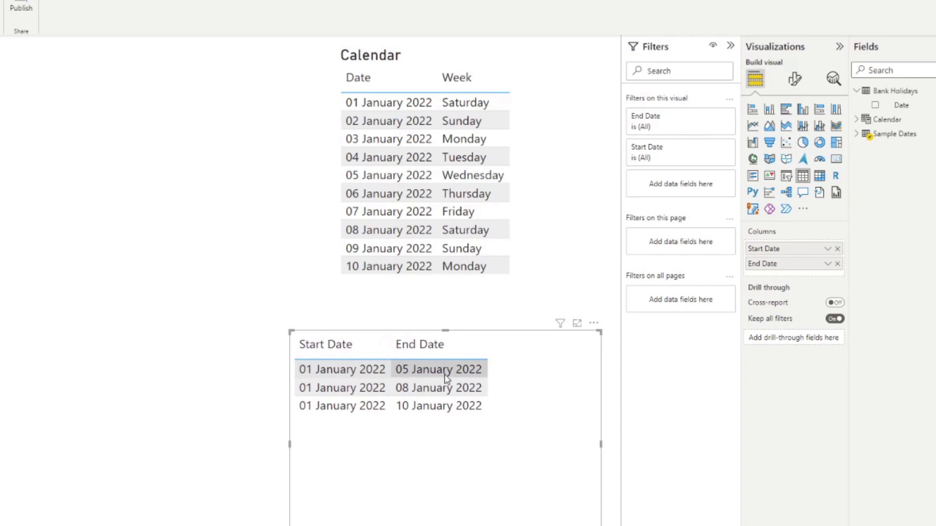
{"action": "left_click", "coordinate": [856, 133]}
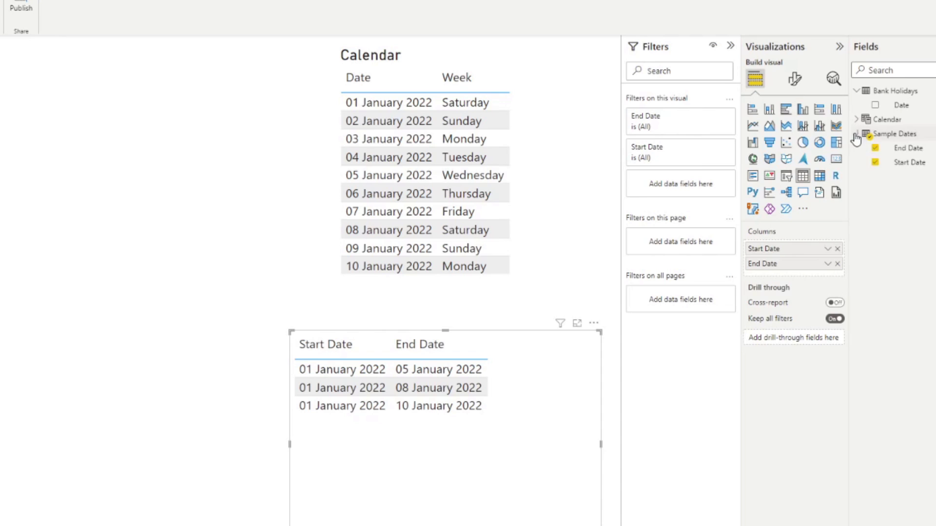
{"action": "right_click", "coordinate": [895, 134]}
Step: Create a Sample Dates column Elapsed = 'Sample Dates'[End Date] - 'Sample Dates'[Start Date]
{"action": "left_click", "coordinate": [851, 157]}
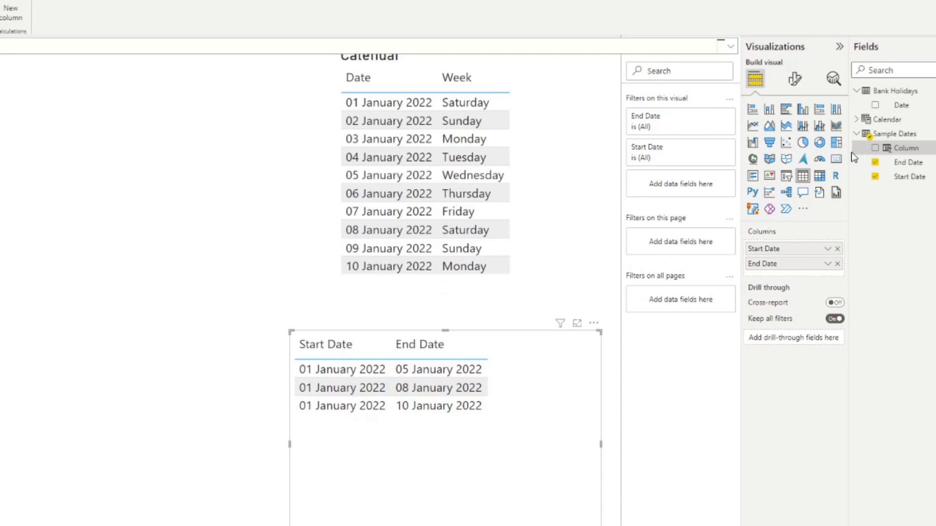
{"action": "type", "text": "Elapsed "}
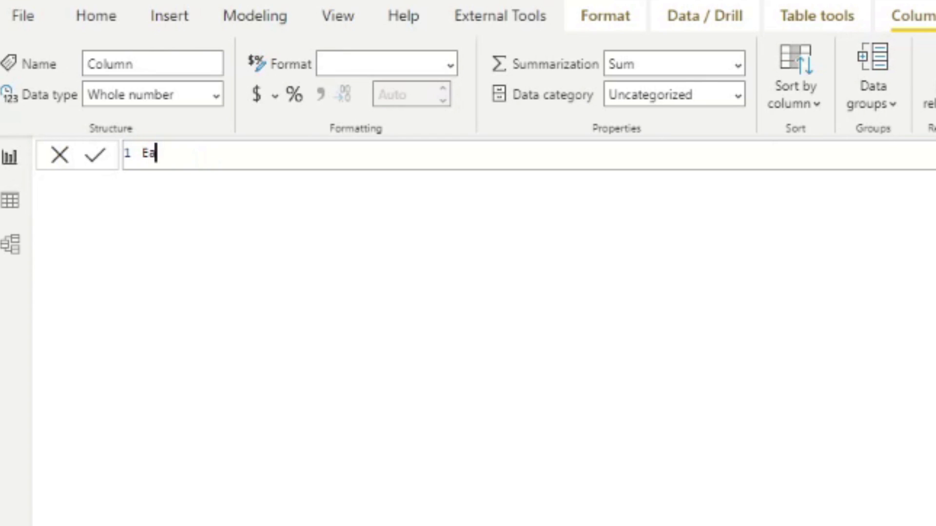
{"action": "type", "text": "= "}
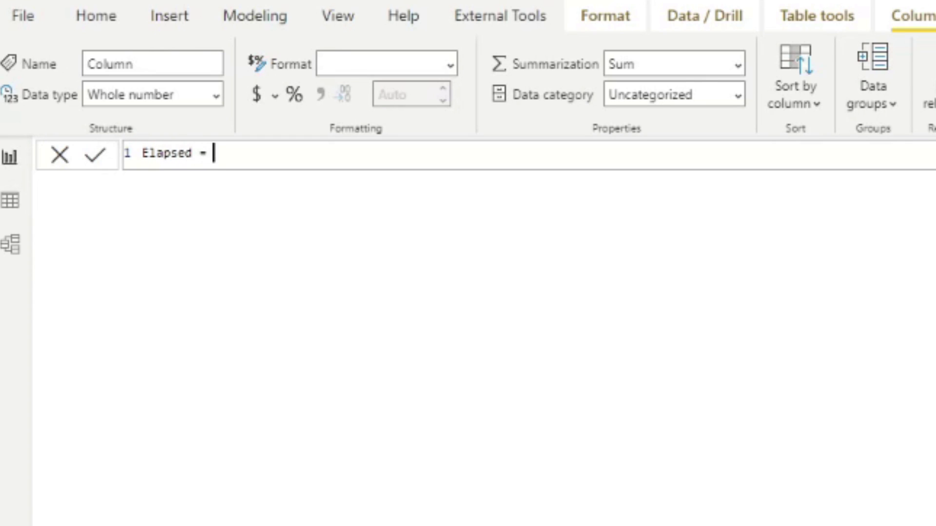
{"action": "type", "text": "End"}
{"action": "key", "text": "Tab"}
{"action": "type", "text": "-"}
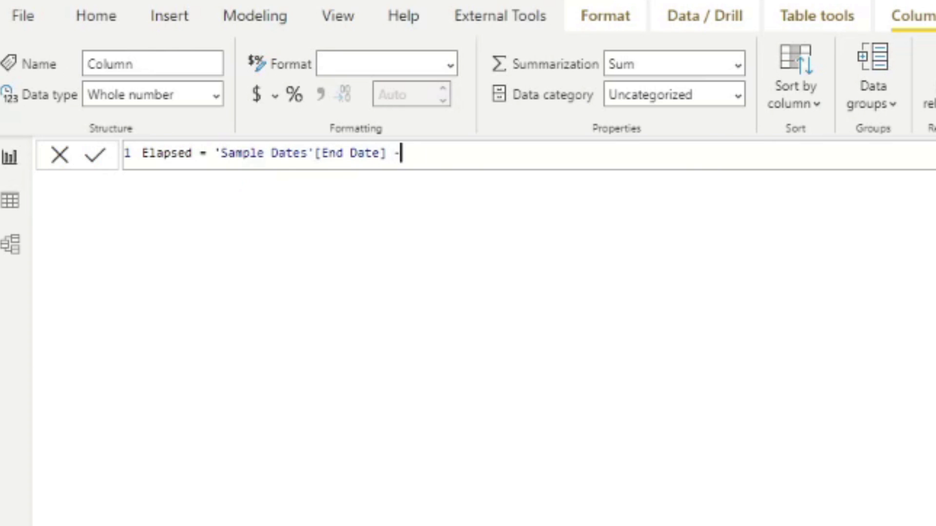
{"action": "type", "text": " Start da"}
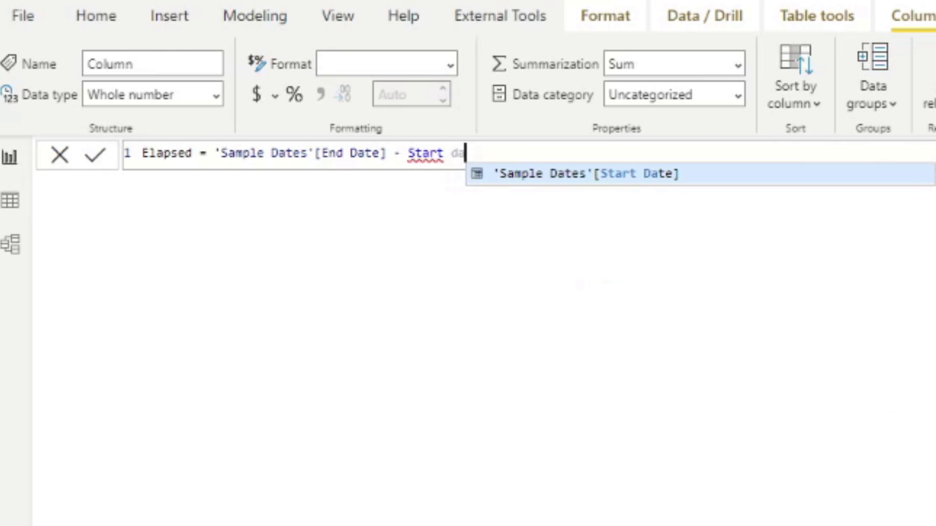
{"action": "key", "text": "Tab"}
{"action": "key", "text": "Return"}
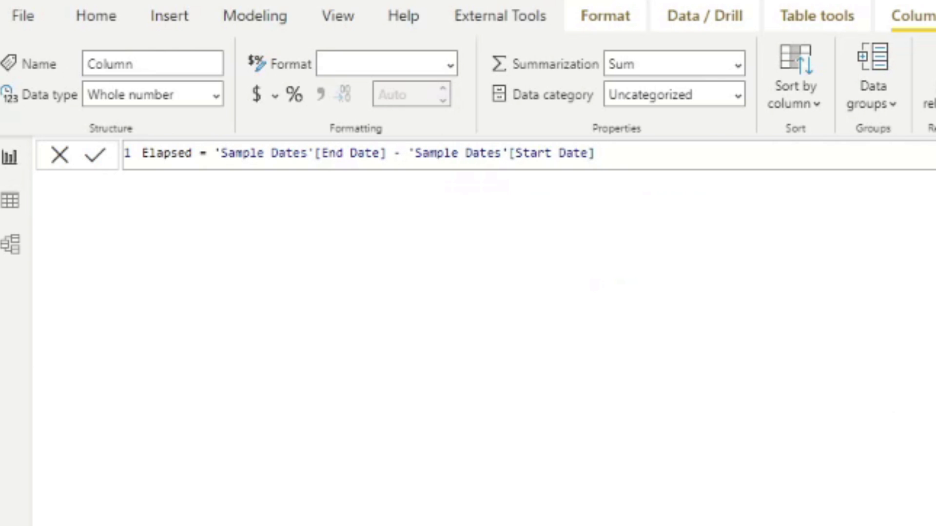
Step: Add Elapsed to the table visual and set its data type to Whole number
{"action": "left_click_drag", "start_coordinate": [875, 115], "coordinate": [418, 475]}
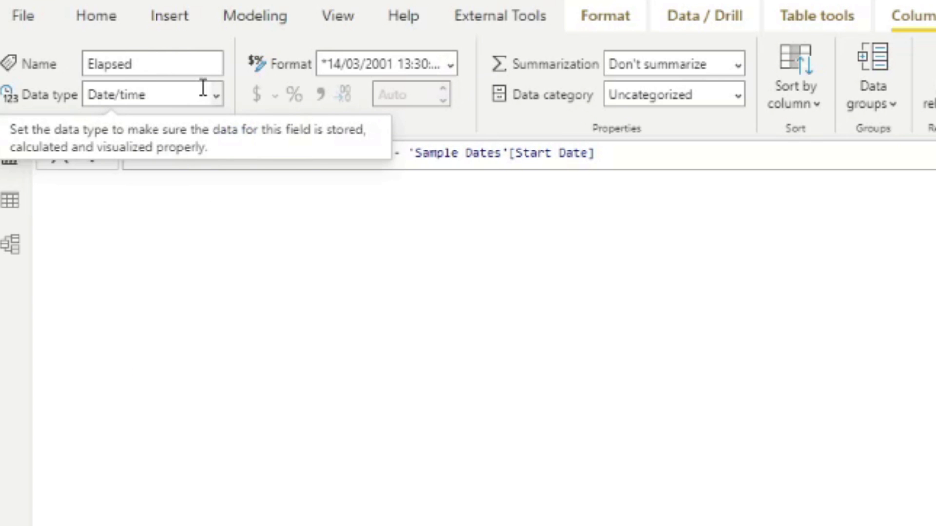
{"action": "left_click", "coordinate": [217, 95]}
{"action": "left_click", "coordinate": [166, 123]}
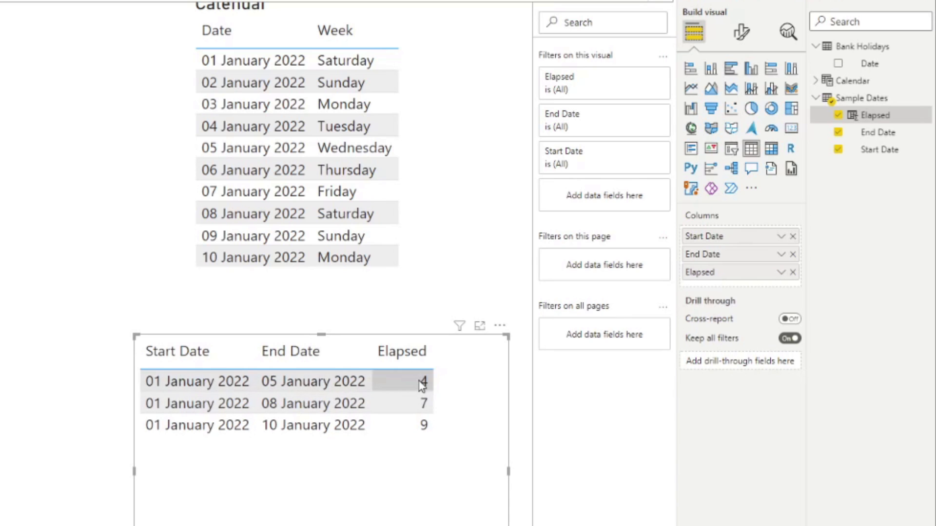
{"action": "key", "text": "Escape"}
{"action": "left_click", "coordinate": [405, 486]}
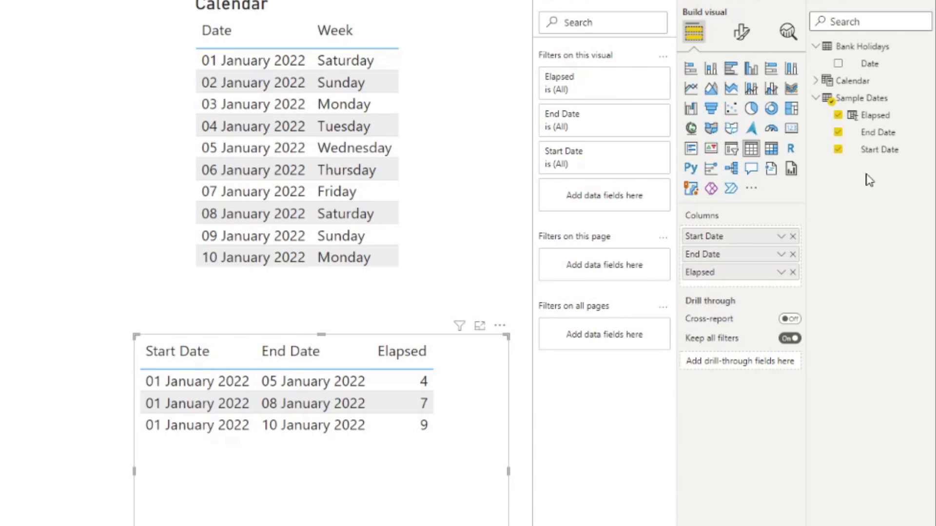
Step: Rewrite Elapsed as NETWORKDAYS('Sample Dates'[Start Date], 'Sample Dates'[End Date])
{"action": "left_click", "coordinate": [874, 117]}
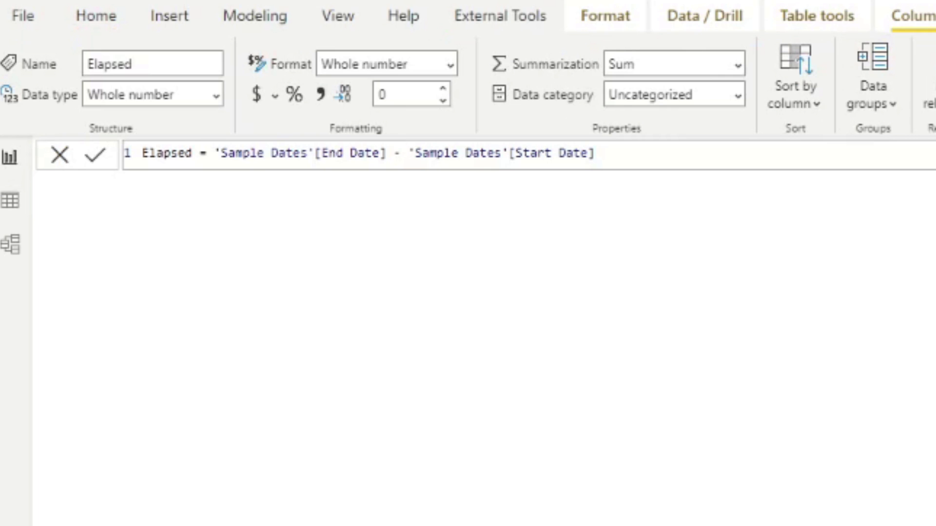
{"action": "left_click", "coordinate": [623, 164]}
{"action": "left_click_drag", "start_coordinate": [623, 164], "coordinate": [214, 148]}
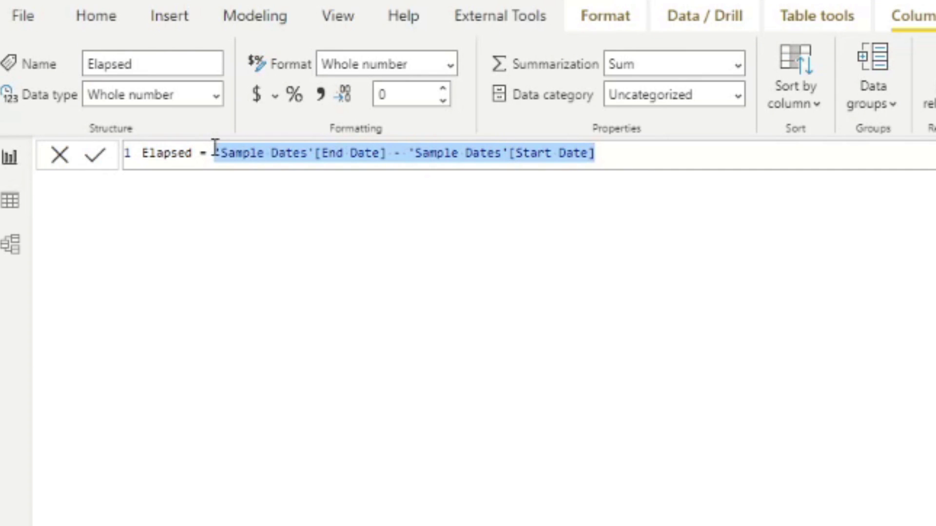
{"action": "key", "text": "Delete"}
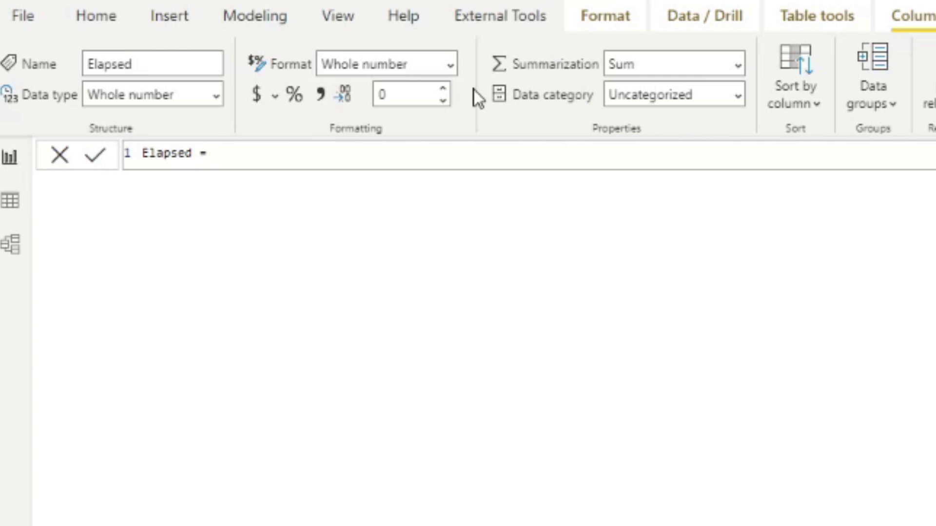
{"action": "type", "text": "NETWORK"}
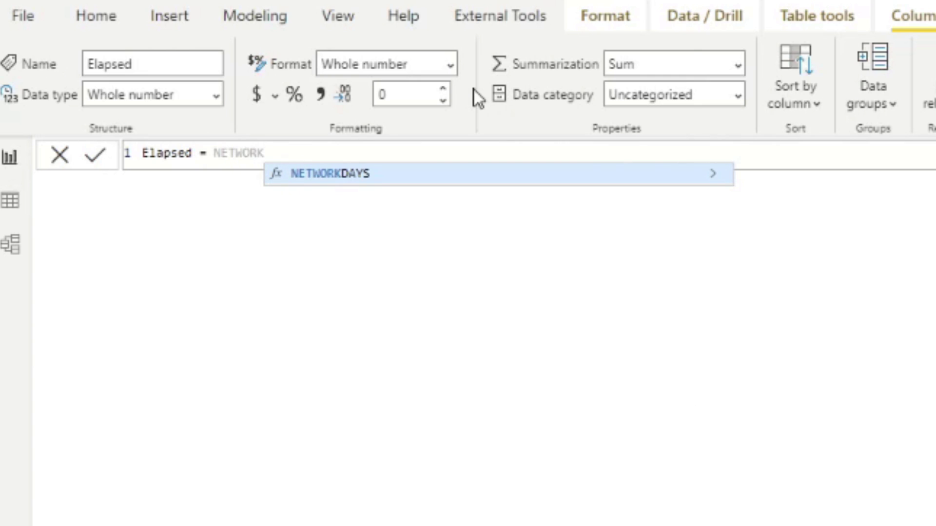
{"action": "key", "text": "Tab"}
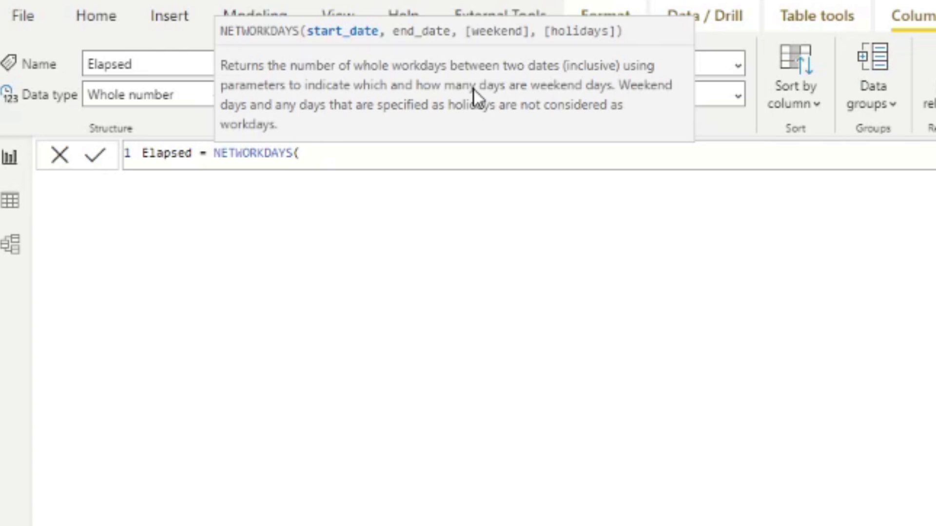
{"action": "type", "text": "start d"}
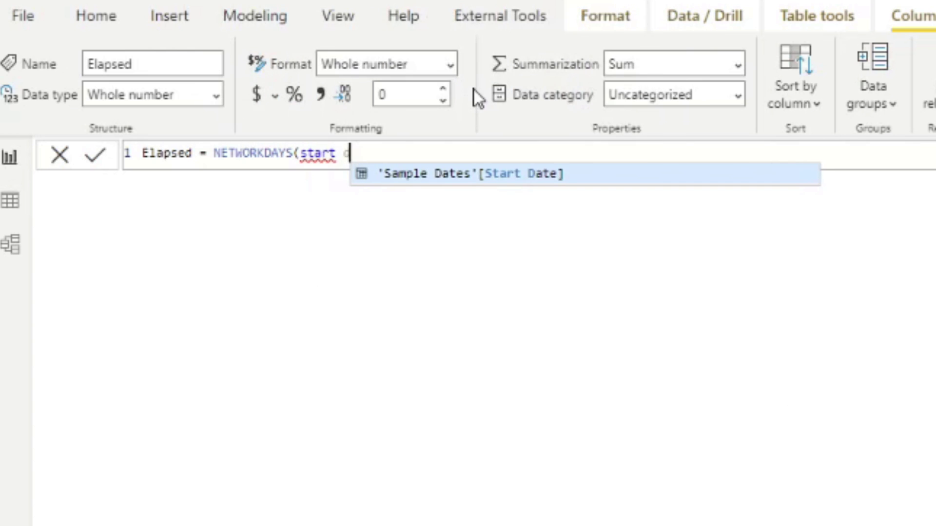
{"action": "type", "text": "ate"}
{"action": "key", "text": "Tab"}
{"action": "type", "text": ", en"}
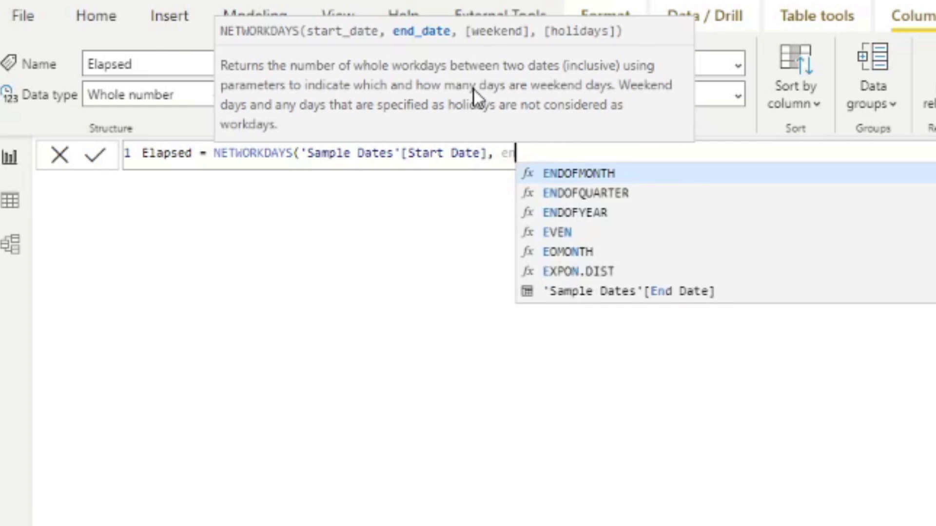
{"action": "type", "text": "d d"}
{"action": "key", "text": "Tab"}
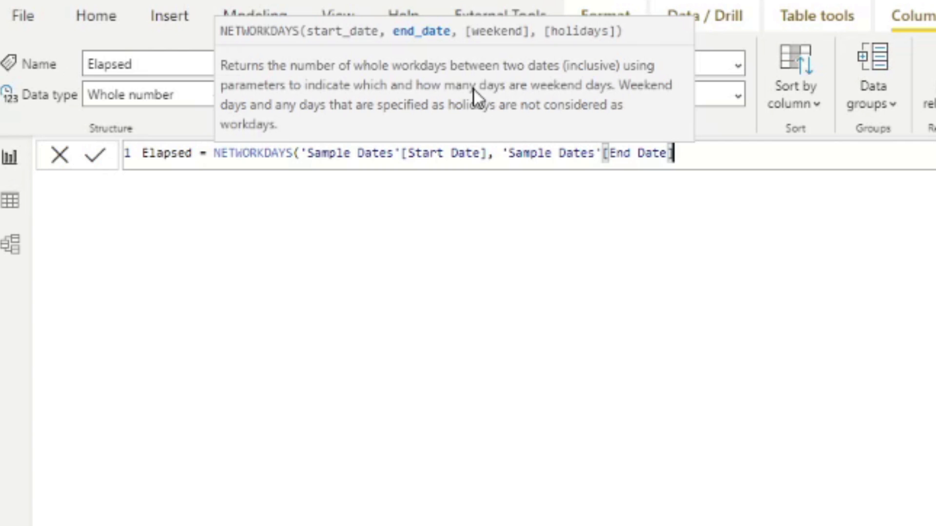
{"action": "type", "text": ")"}
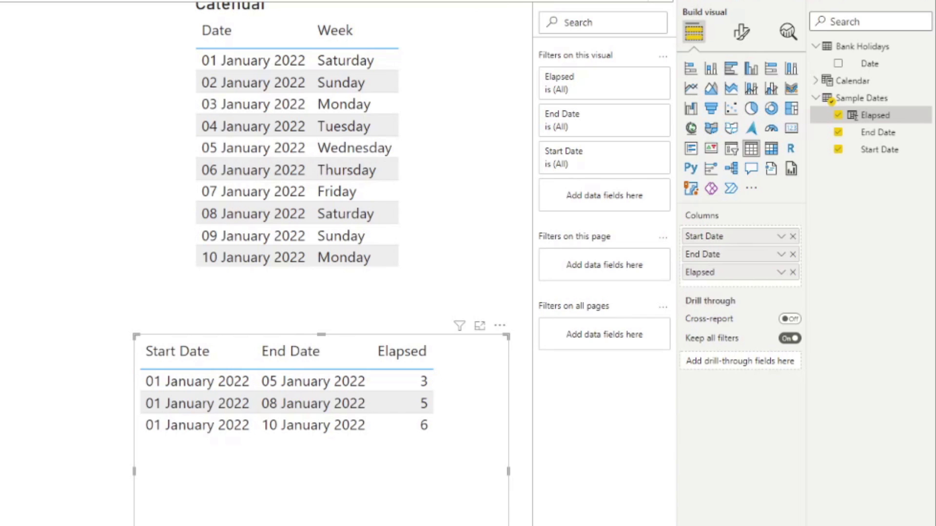
Step: Swap the NETWORKDAYS arguments so End Date comes first and Start Date second
{"action": "left_click_drag", "start_coordinate": [674, 153], "coordinate": [302, 156]}
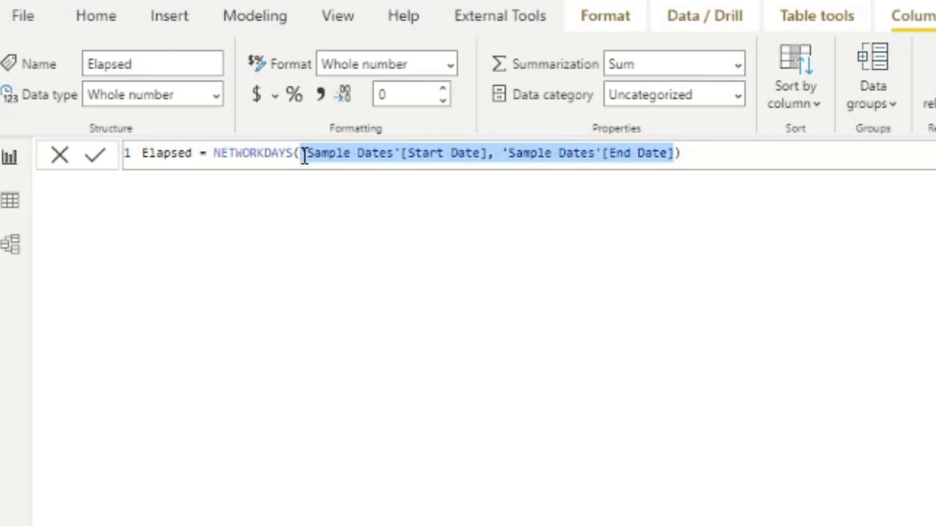
{"action": "type", "text": "End D"}
{"action": "key", "text": "Tab"}
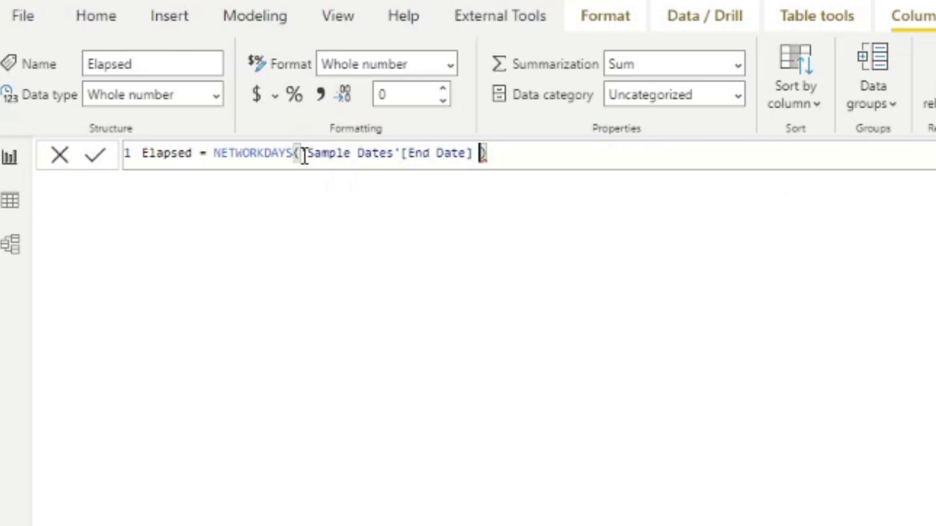
{"action": "type", "text": ", Start"}
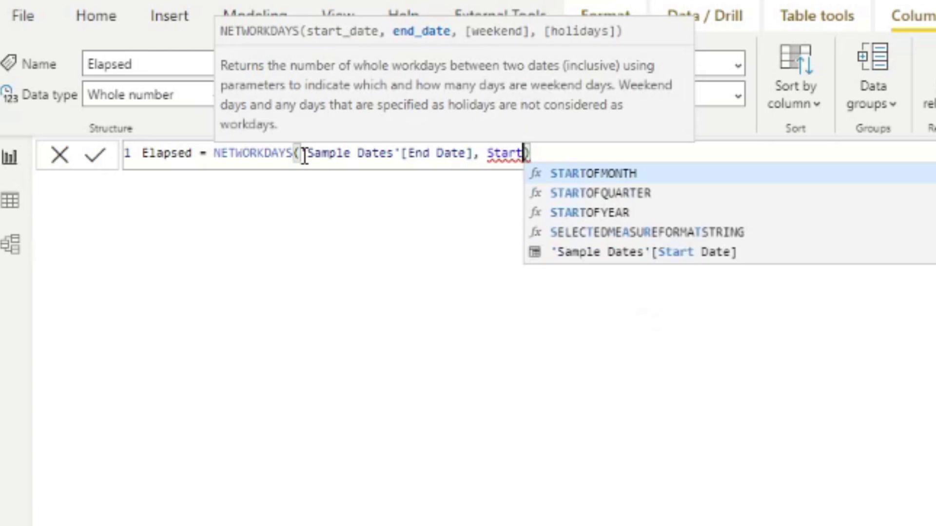
{"action": "type", "text": " D"}
{"action": "key", "text": "Tab"}
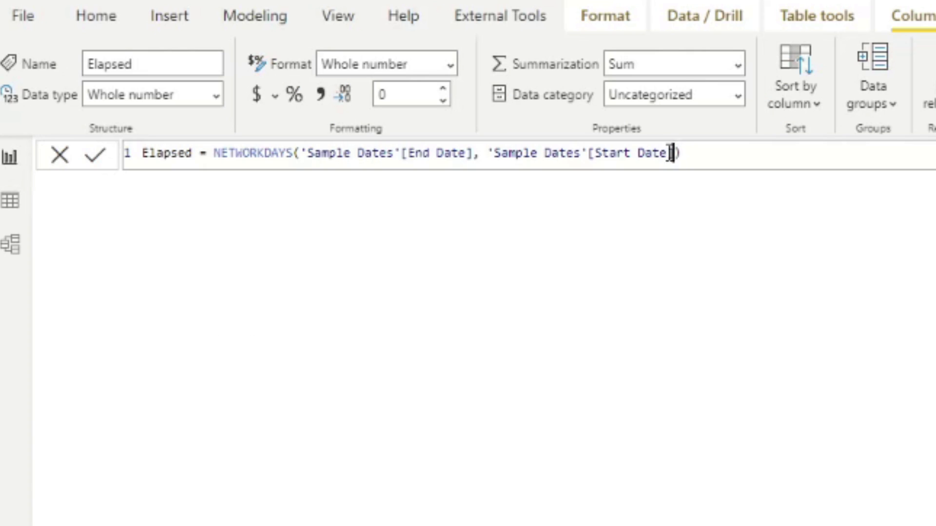
Step: Replace the Start Date argument in the NETWORKDAYS formula with BLANK()
{"action": "left_click_drag", "start_coordinate": [675, 153], "coordinate": [488, 153]}
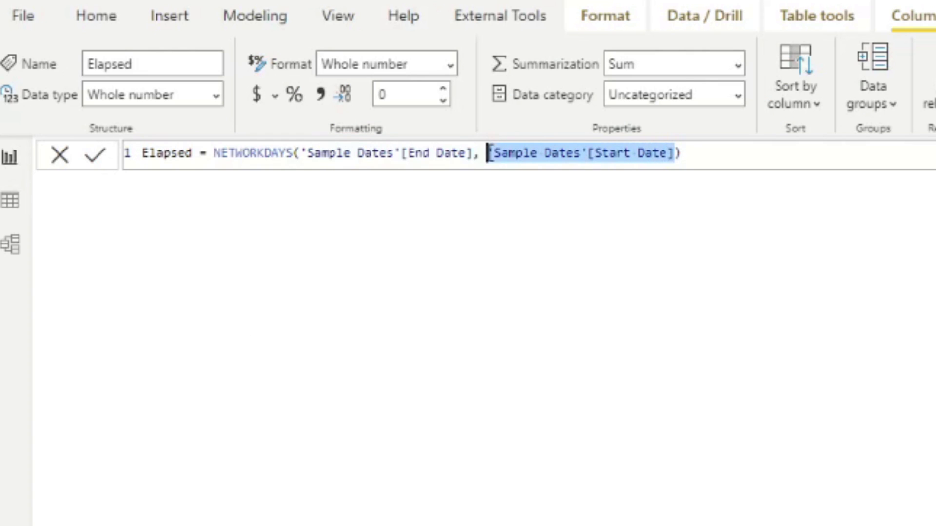
{"action": "type", "text": "BLANK"}
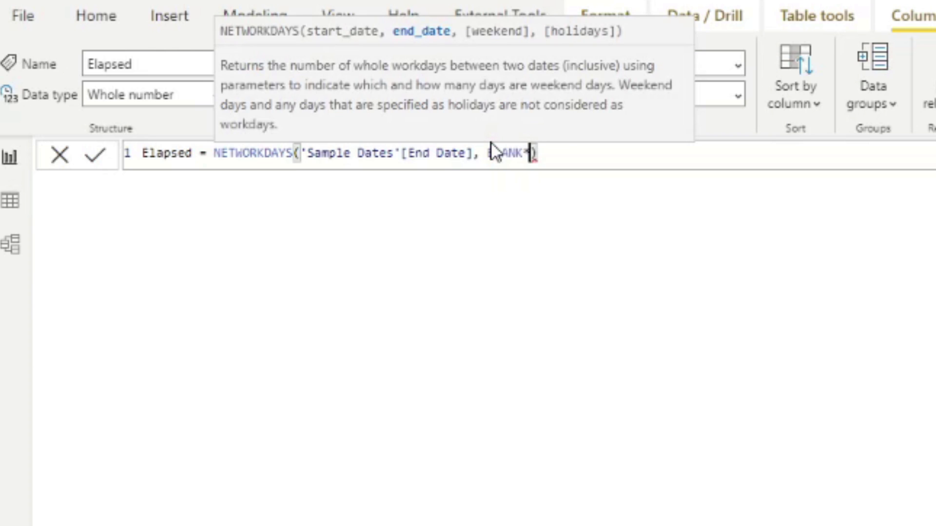
{"action": "type", "text": "()"}
{"action": "left_click", "coordinate": [582, 156]}
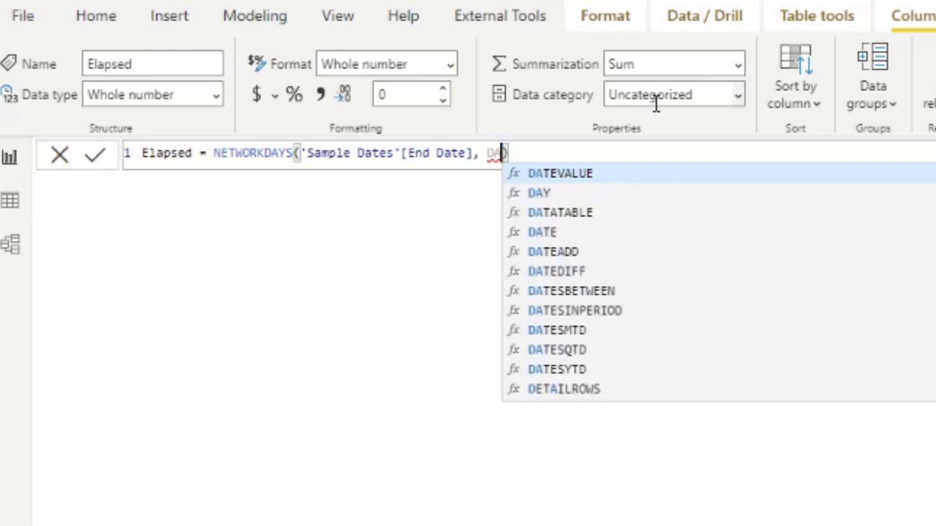
Step: Complete the second NETWORKDAYS argument as DATE(2022, 1, 1)
{"action": "type", "text": "TE("}
{"action": "type", "text": "2022, "}
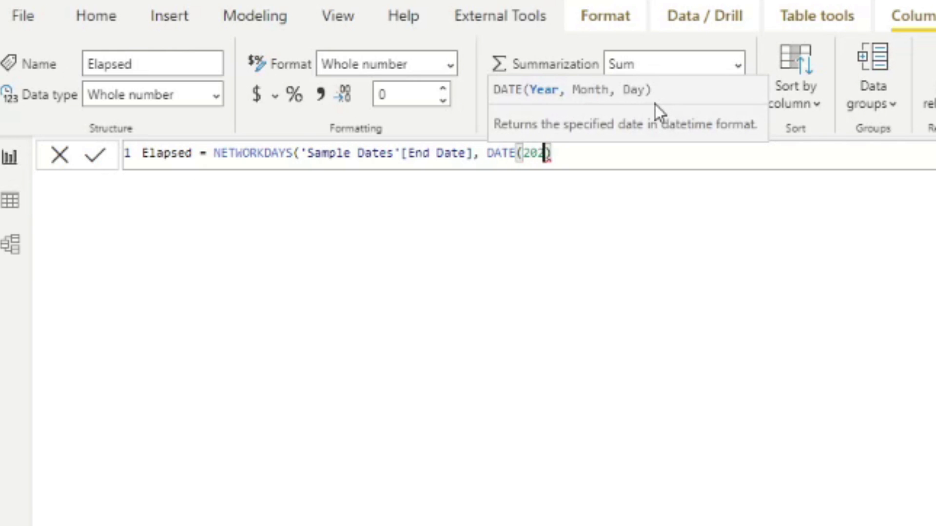
{"action": "type", "text": "1, 1)"}
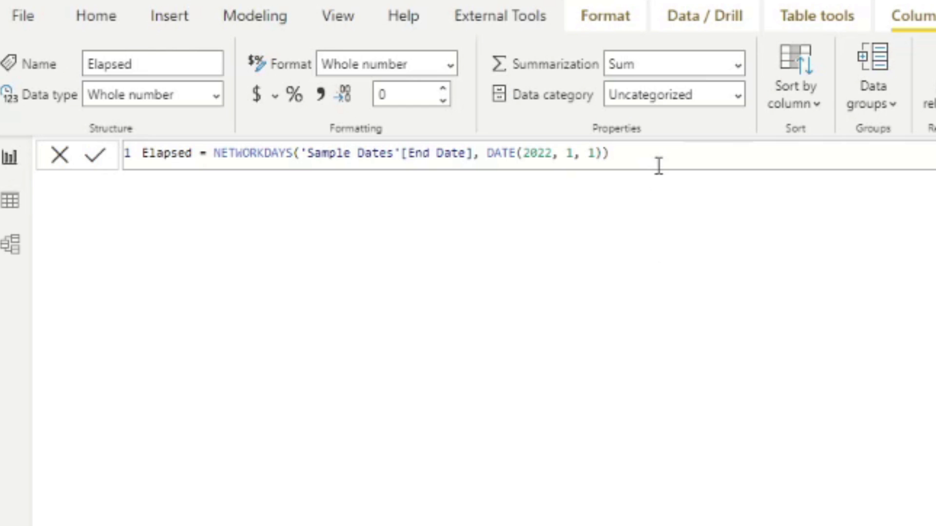
Step: Replace the NETWORKDAYS arguments with 'Sample Dates'[Start Date] and 'Sample Dates'[End Date]
{"action": "left_click_drag", "start_coordinate": [658, 163], "coordinate": [306, 164]}
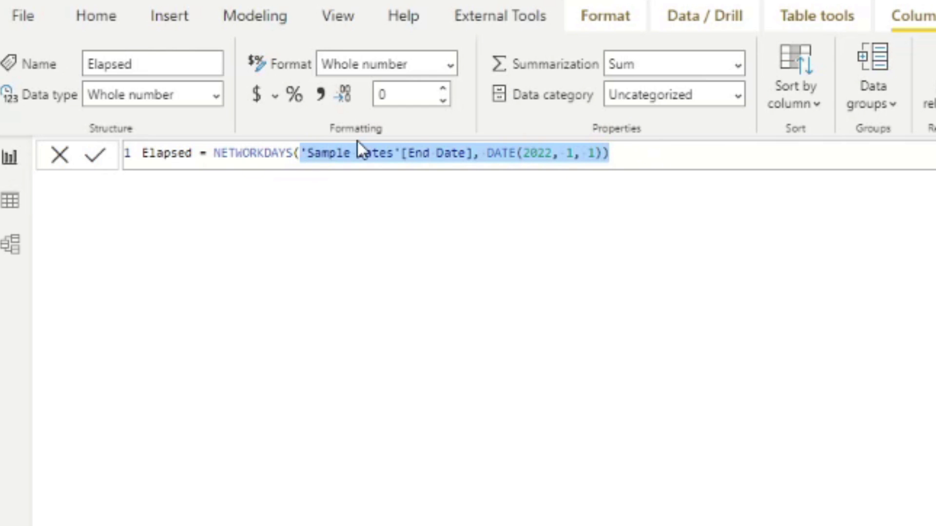
{"action": "key", "text": "BackSpace"}
{"action": "type", "text": "Start date"}
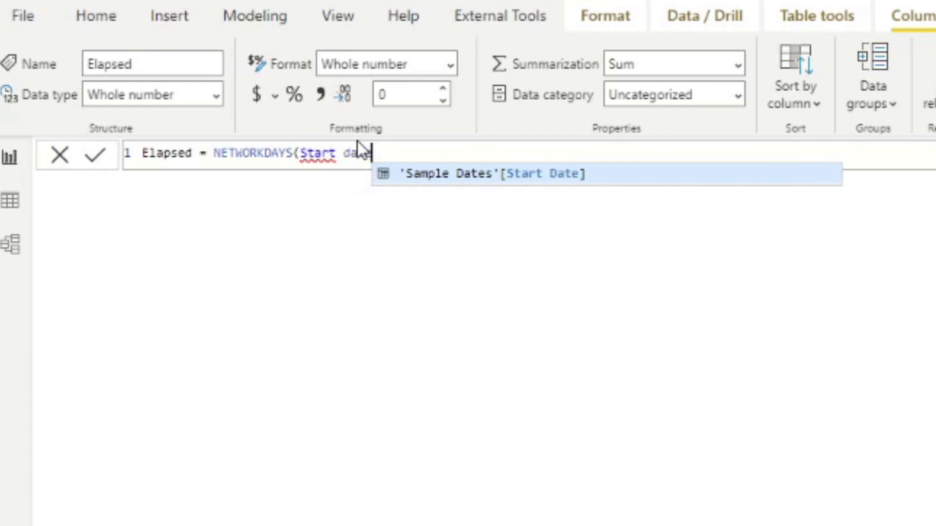
{"action": "key", "text": "Tab"}
{"action": "type", "text": ", end D"}
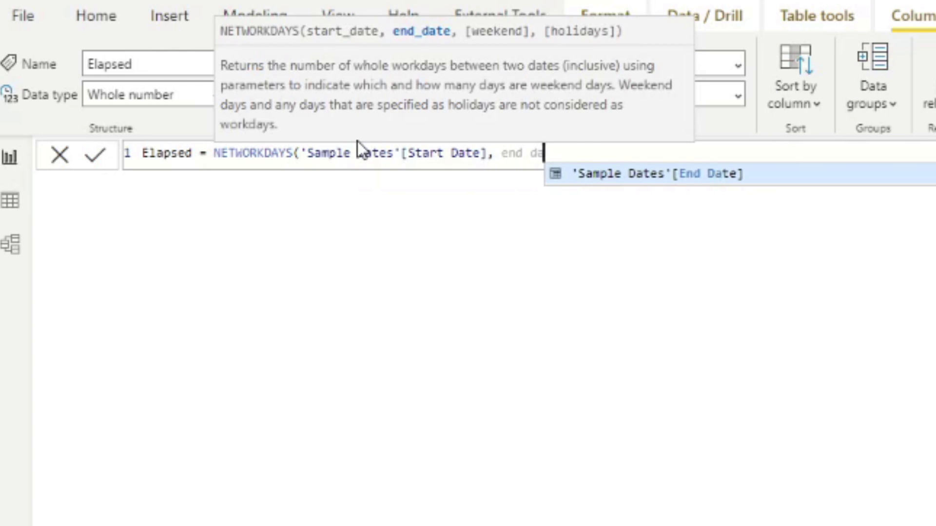
{"action": "key", "text": "Tab"}
{"action": "type", "text": ")"}
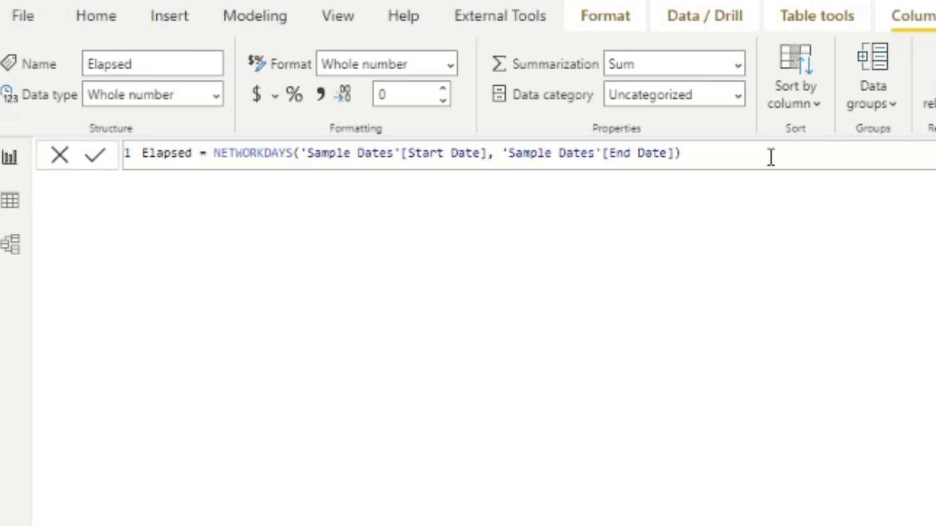
Step: Add 7 as the weekend argument after End Date in the Elapsed formula
{"action": "left_click", "coordinate": [676, 155]}
{"action": "type", "text": ", "}
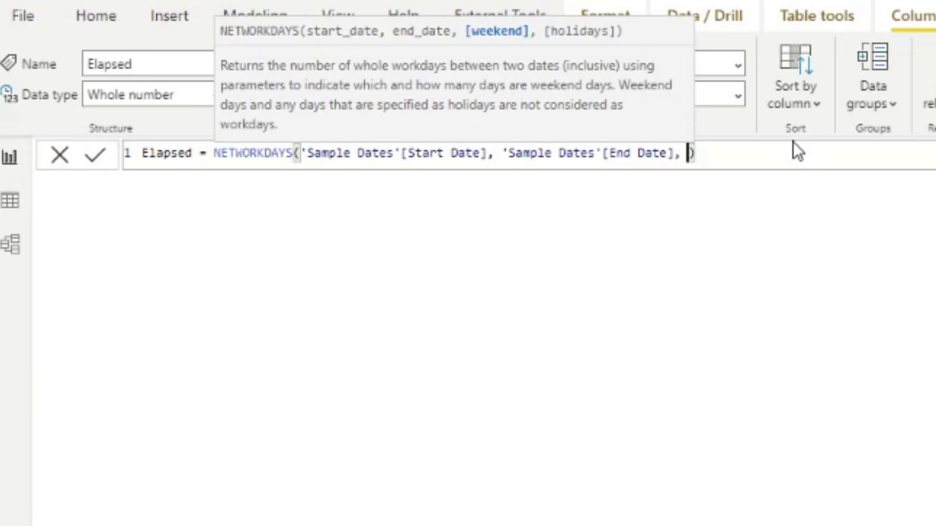
{"action": "type", "text": "7"}
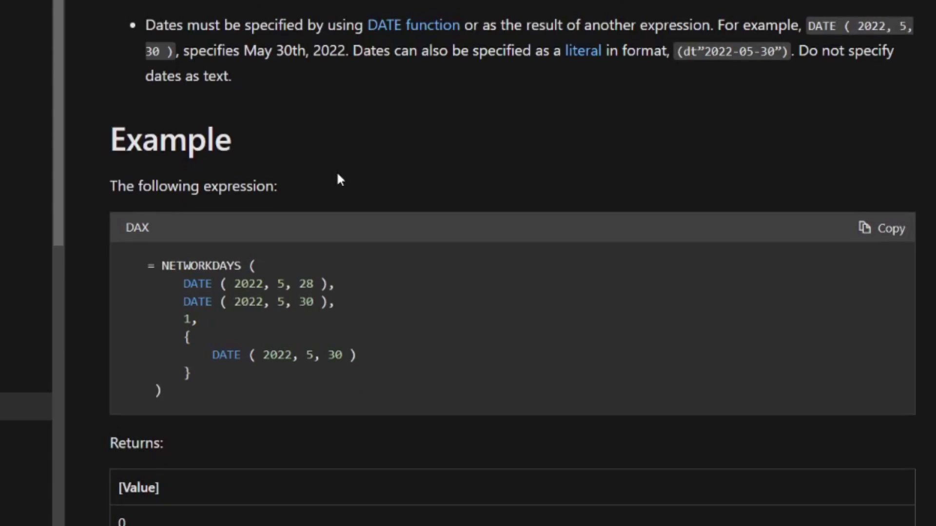
Step: Highlight weekend code 7 (Friday, Saturday) in the NETWORKDAYS Parameters table on Microsoft Learn
{"action": "scroll", "coordinate": [337, 177], "scroll_direction": "up", "scroll_amount": 7}
{"action": "scroll", "coordinate": [333, 224], "scroll_direction": "up", "scroll_amount": 8}
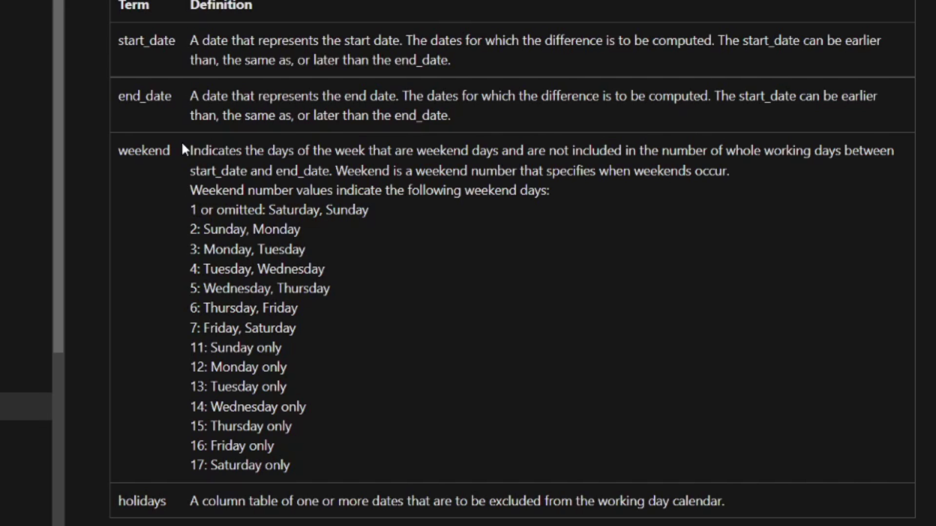
{"action": "left_click_drag", "start_coordinate": [189, 210], "coordinate": [298, 464]}
{"action": "left_click", "coordinate": [333, 386]}
{"action": "left_click_drag", "start_coordinate": [204, 330], "coordinate": [305, 327]}
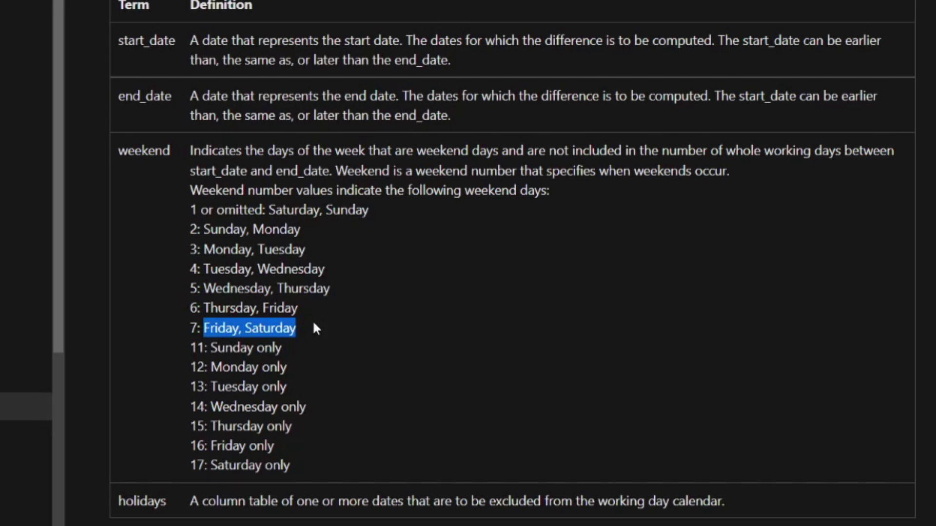
{"action": "left_click_drag", "start_coordinate": [200, 329], "coordinate": [190, 328]}
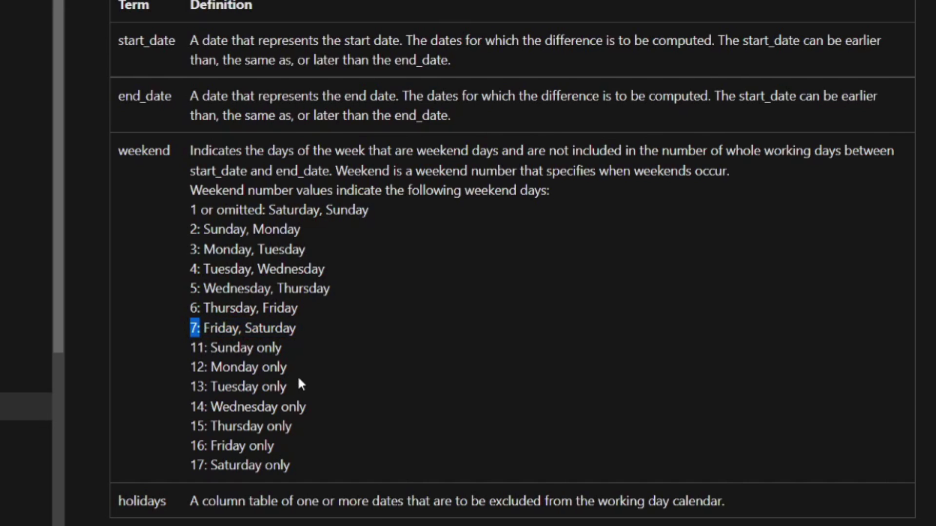
{"action": "left_click", "coordinate": [198, 351]}
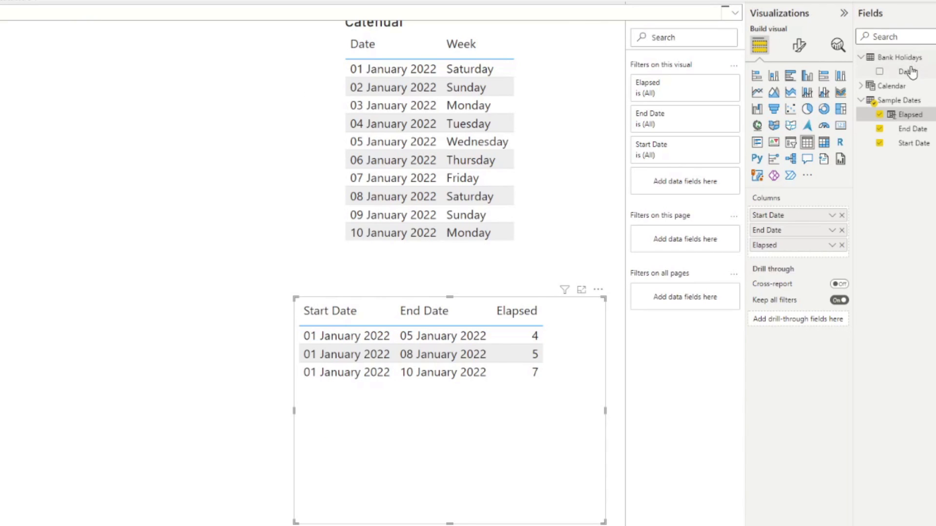
Step: Show Bank Holidays Date (03 January 2022) as a small table visual at the top left, then reopen Elapsed's formula
{"action": "left_click_drag", "start_coordinate": [906, 72], "coordinate": [177, 99]}
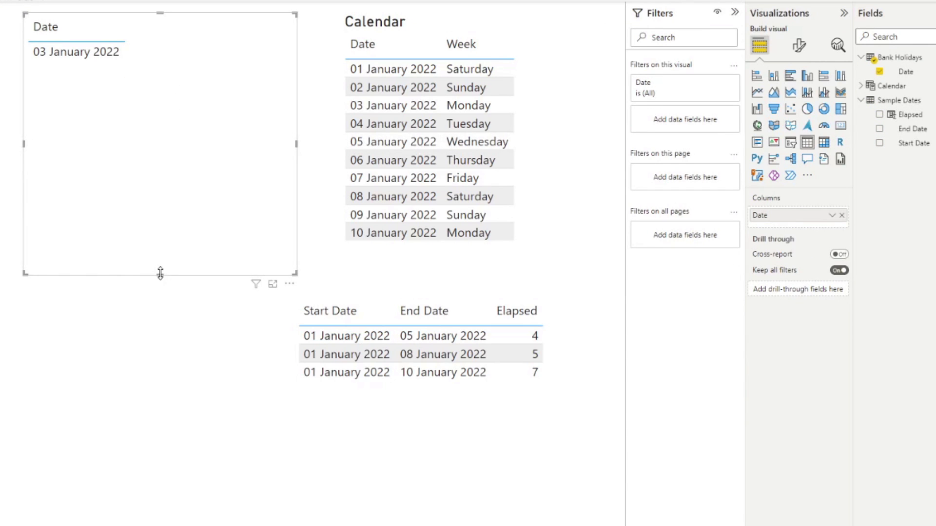
{"action": "left_click_drag", "start_coordinate": [160, 274], "coordinate": [168, 210]}
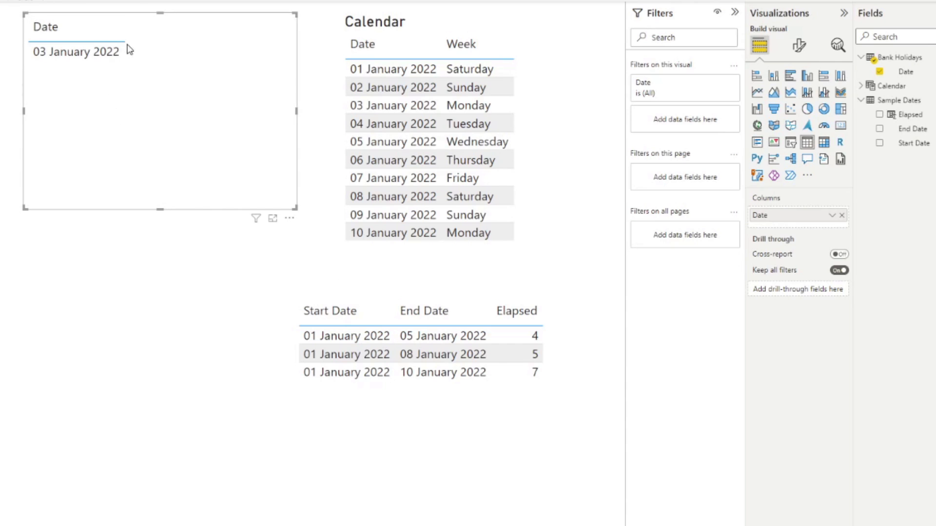
{"action": "left_click_drag", "start_coordinate": [223, 43], "coordinate": [219, 49]}
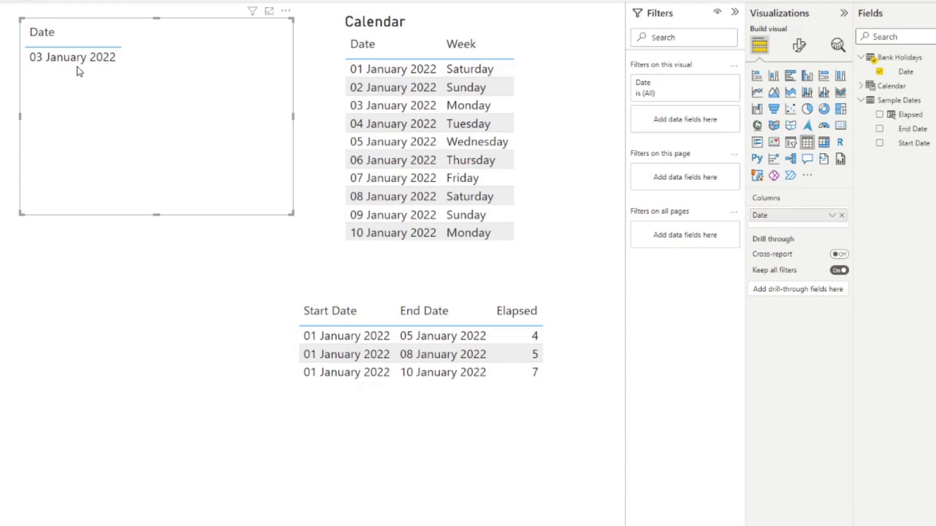
{"action": "left_click_drag", "start_coordinate": [147, 80], "coordinate": [146, 80]}
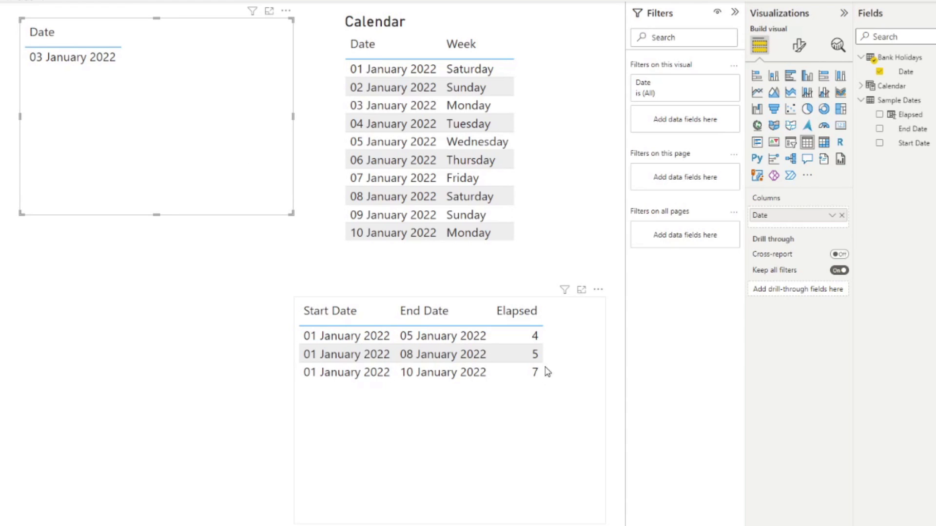
{"action": "left_click_drag", "start_coordinate": [258, 168], "coordinate": [255, 180]}
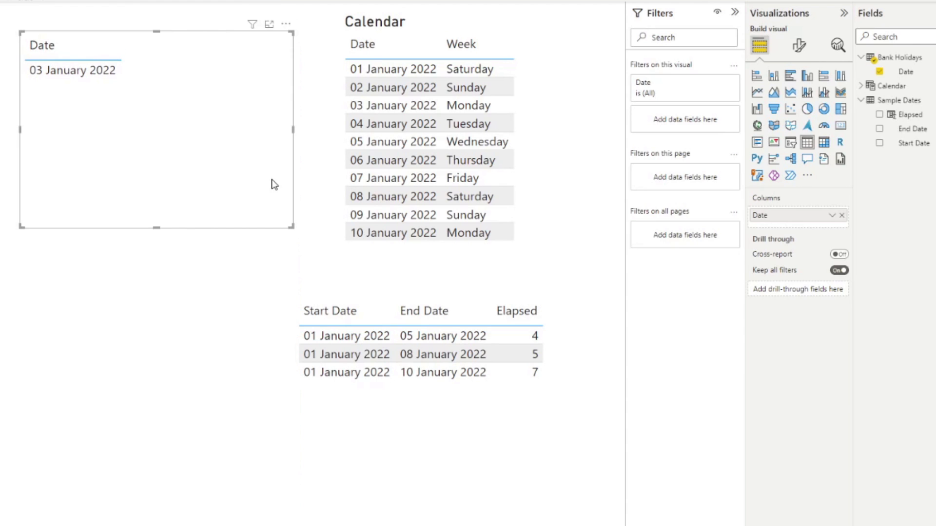
{"action": "left_click", "coordinate": [910, 115]}
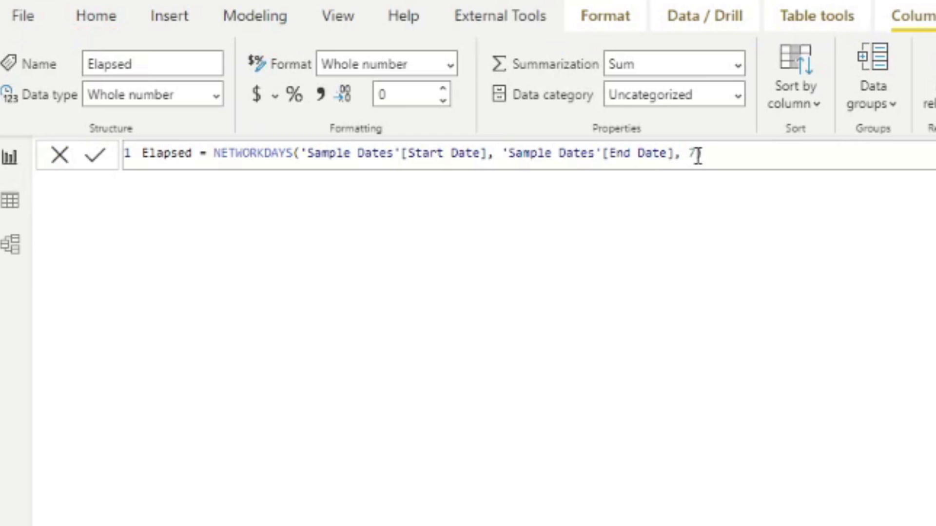
Step: Add 'Bank Holidays' as NETWORKDAYS' fourth argument so Elapsed drops to 3, 4 and 6
{"action": "left_click", "coordinate": [696, 154]}
{"action": "type", "text": ","}
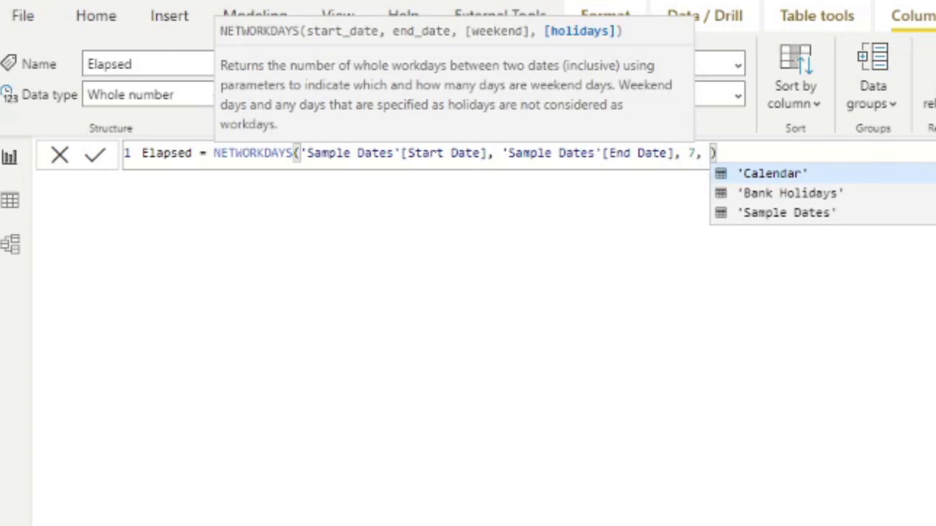
{"action": "key", "text": "Down"}
{"action": "key", "text": "Tab"}
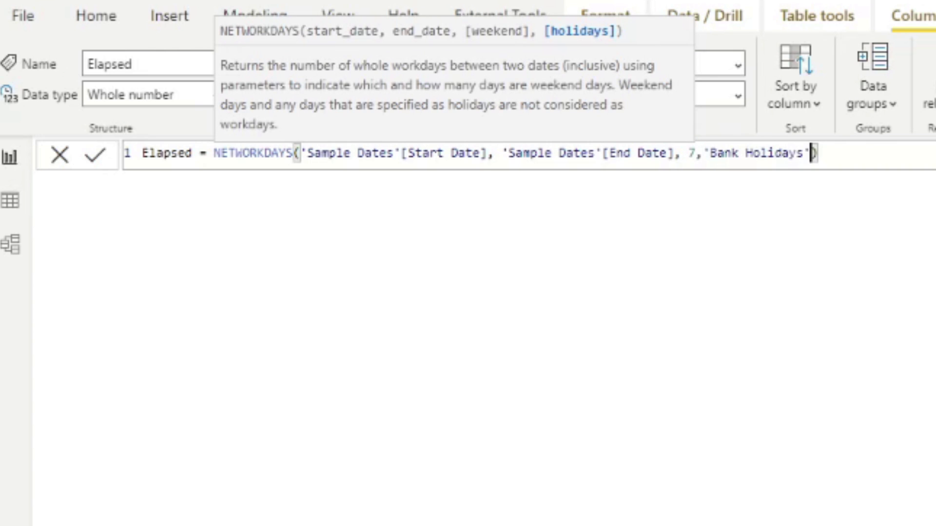
{"action": "key", "text": "Right"}
{"action": "key", "text": "Return"}
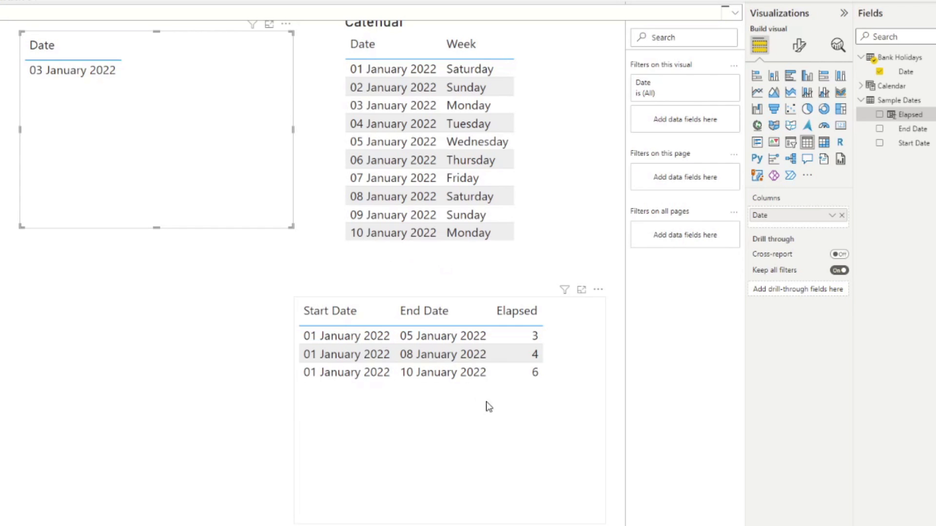
{"action": "left_click", "coordinate": [533, 314]}
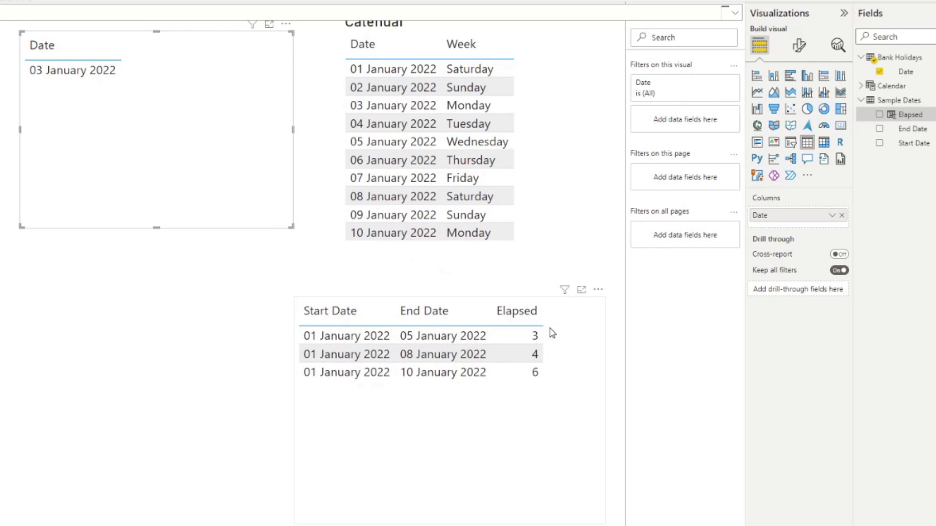